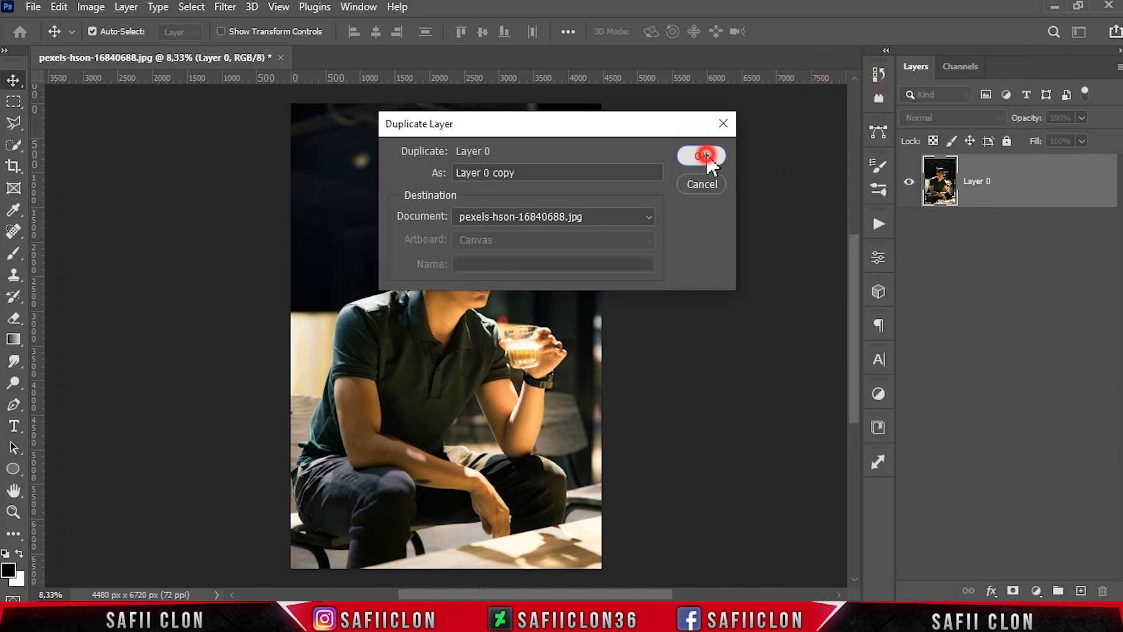
# - Duplicate Layer 0 within the same document and rename the copy EDIT
pyautogui.click(705, 157)
pyautogui.doubleClick(994, 182)
pyautogui.write('EDIT')
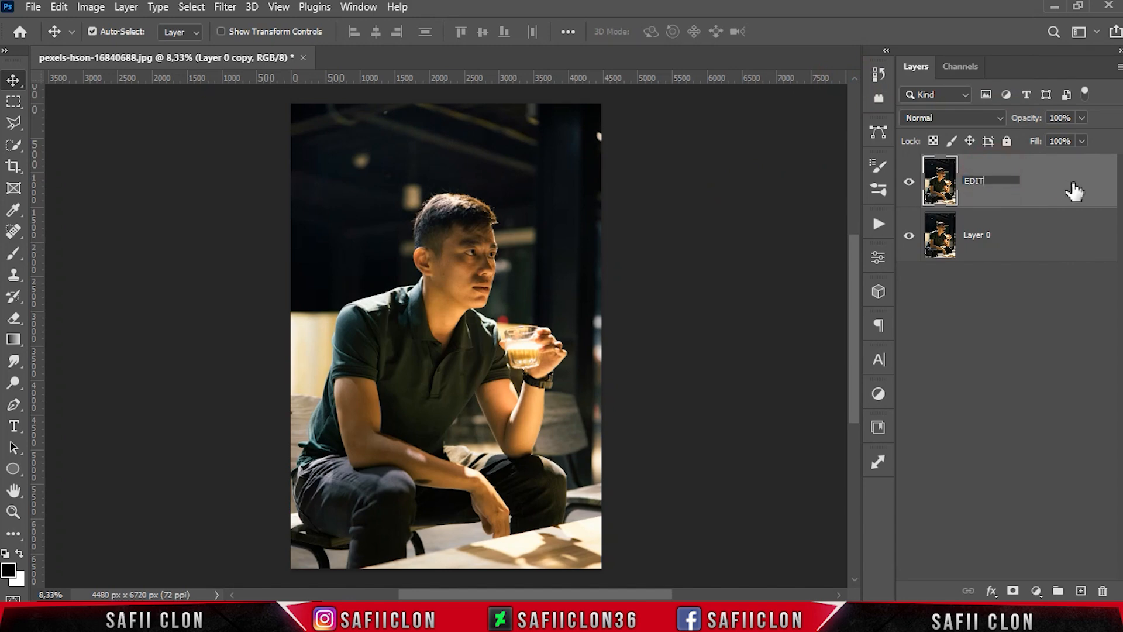
pyautogui.click(1074, 192)
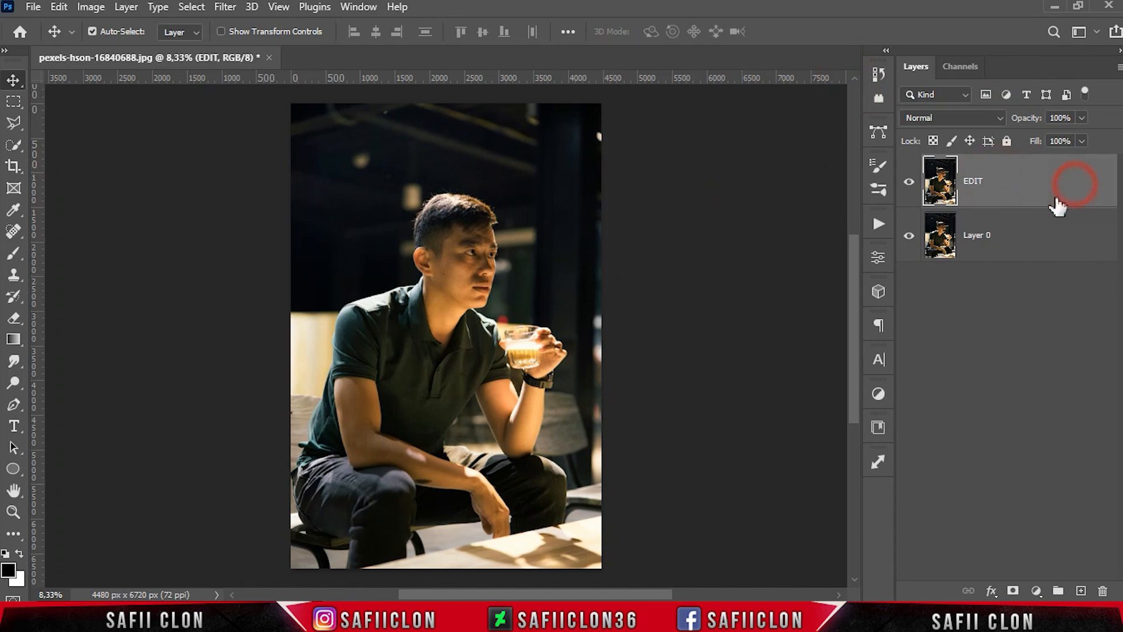
# - Rename Layer 0 as ORIGINAL and hide it
pyautogui.doubleClick(978, 235)
pyautogui.write('OR')
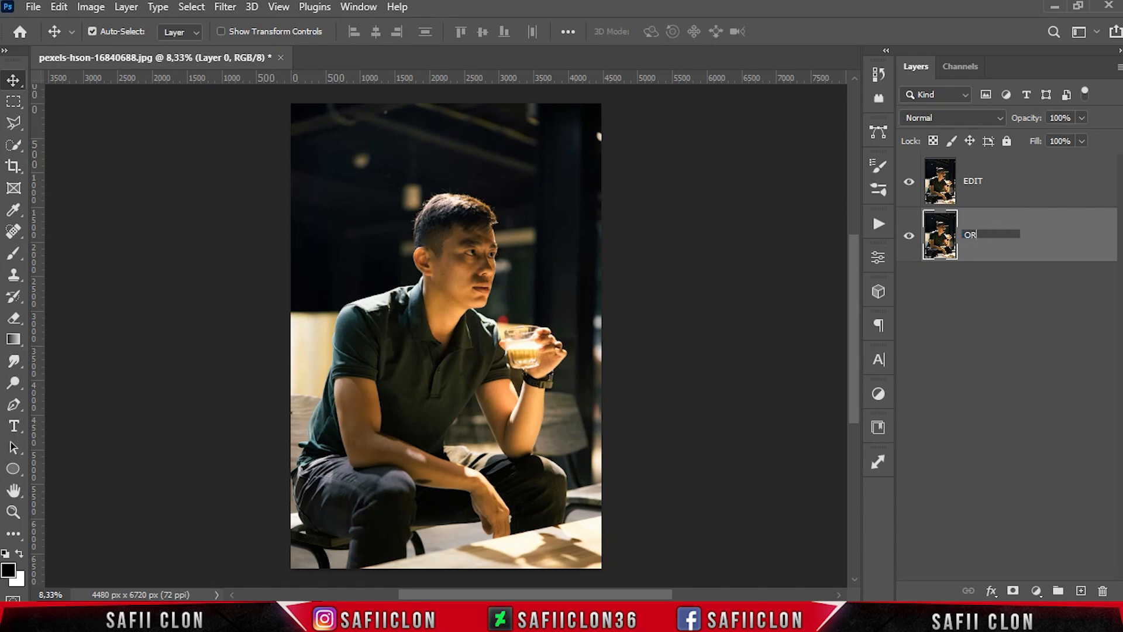
pyautogui.write('IGINAL')
pyautogui.click(1035, 222)
pyautogui.click(909, 235)
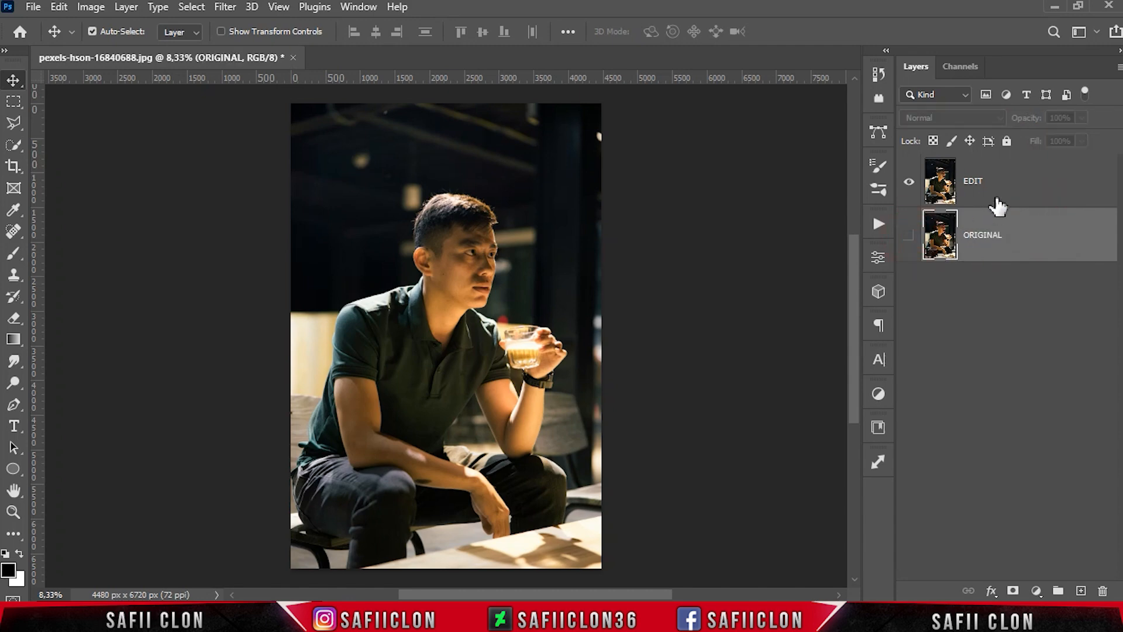
# - Convert the EDIT layer to a Smart Object and open the Camera Raw filter on it
pyautogui.click(997, 195)
pyautogui.rightClick(1028, 181)
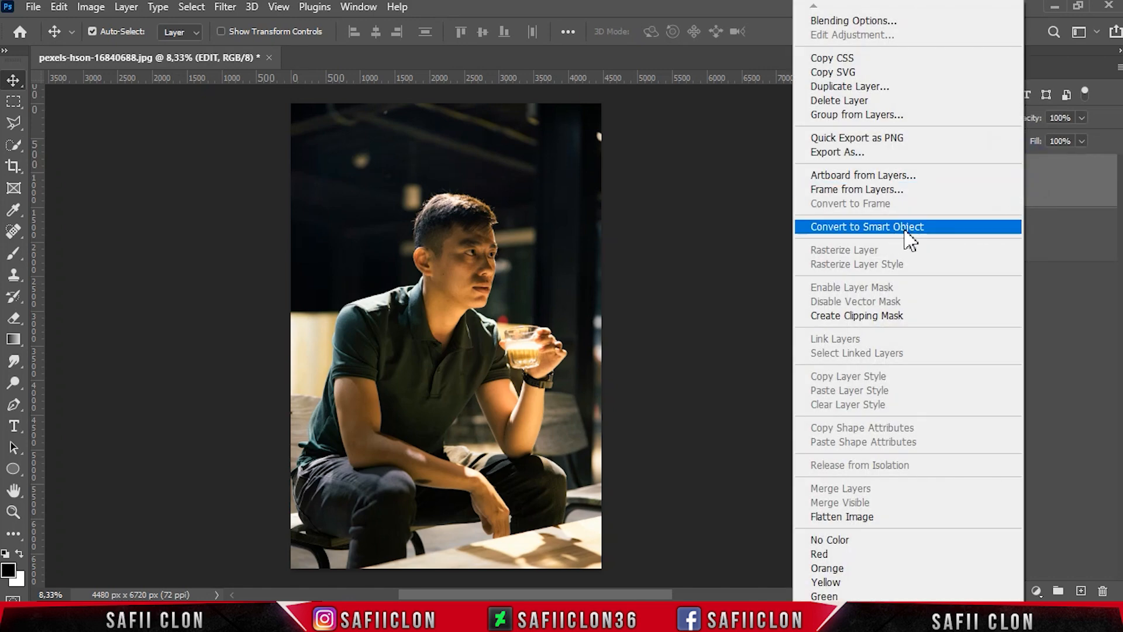
pyautogui.click(909, 228)
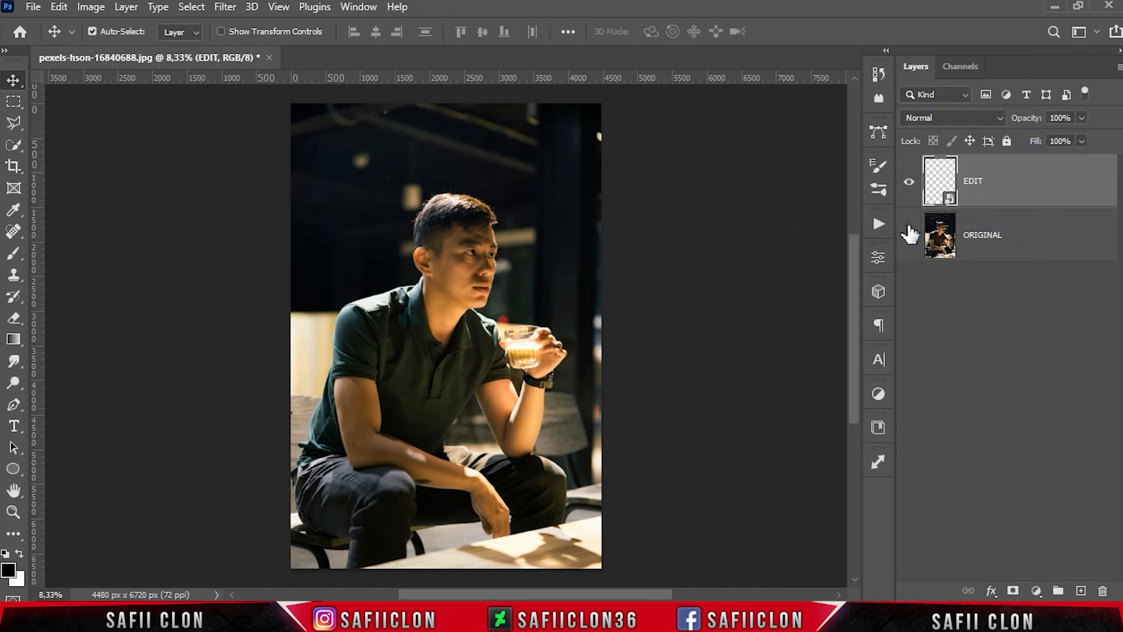
pyautogui.click(227, 7)
pyautogui.click(305, 132)
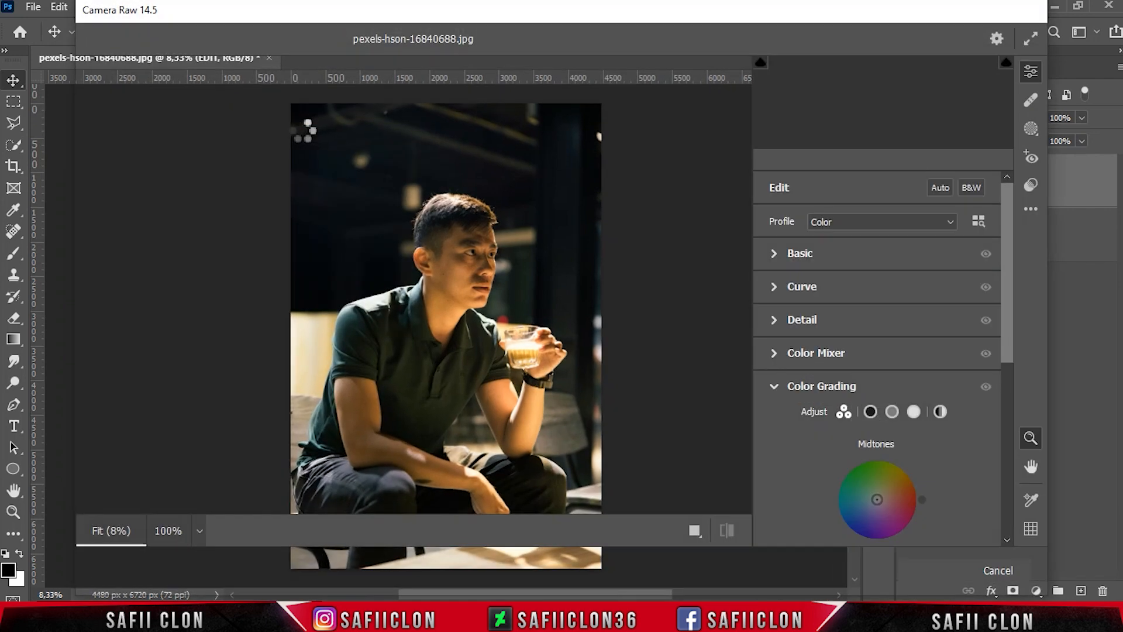
# - In the Basic adjustments, set Tint to -5, Exposure to +0.25 and Contrast to +17
pyautogui.click(800, 253)
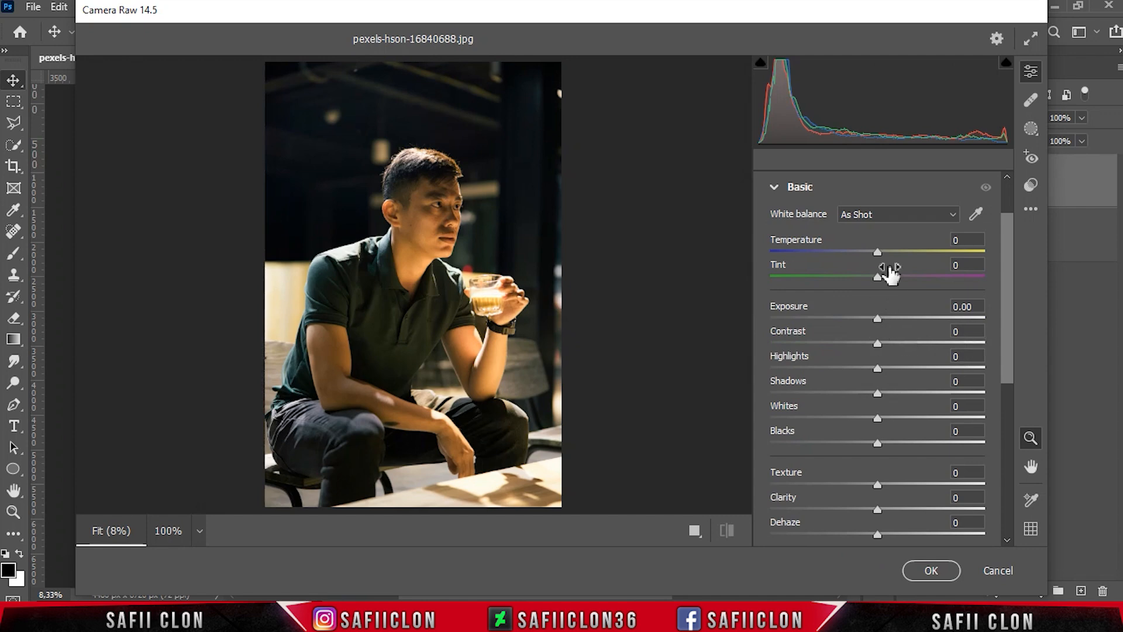
pyautogui.moveTo(877, 277); pyautogui.dragTo(873, 275)
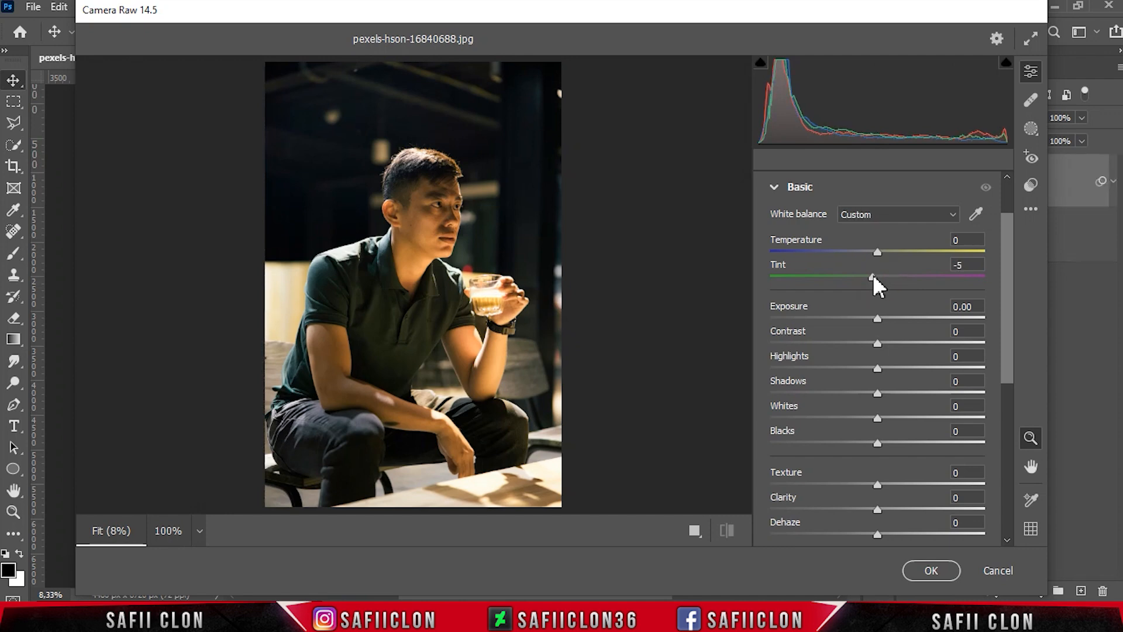
pyautogui.moveTo(876, 317); pyautogui.dragTo(883, 319)
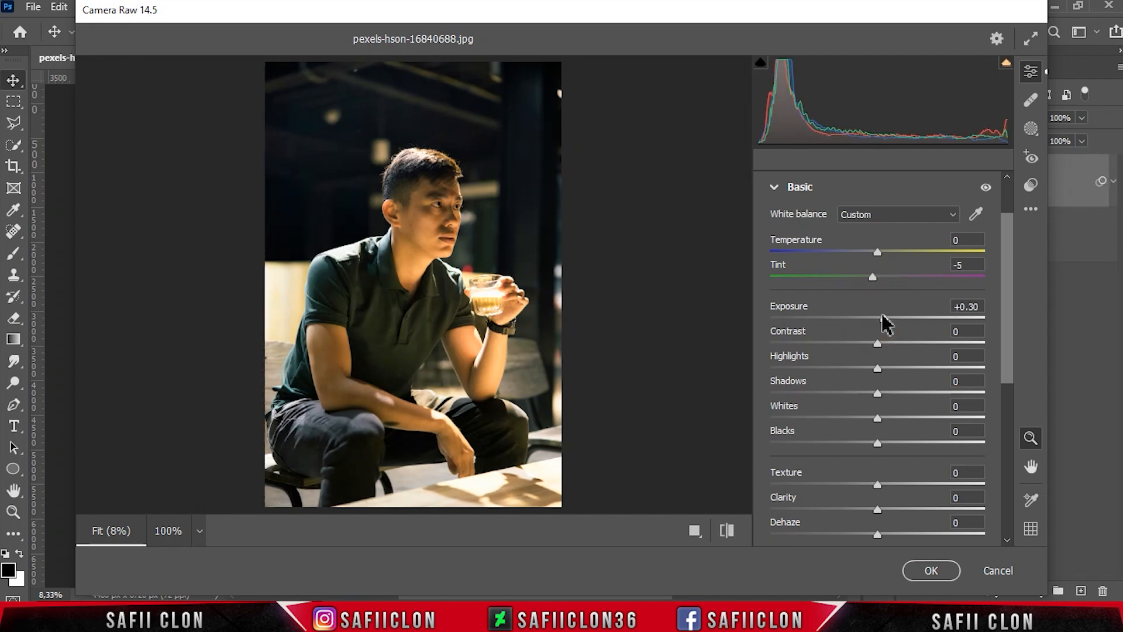
pyautogui.moveTo(878, 342); pyautogui.dragTo(899, 342)
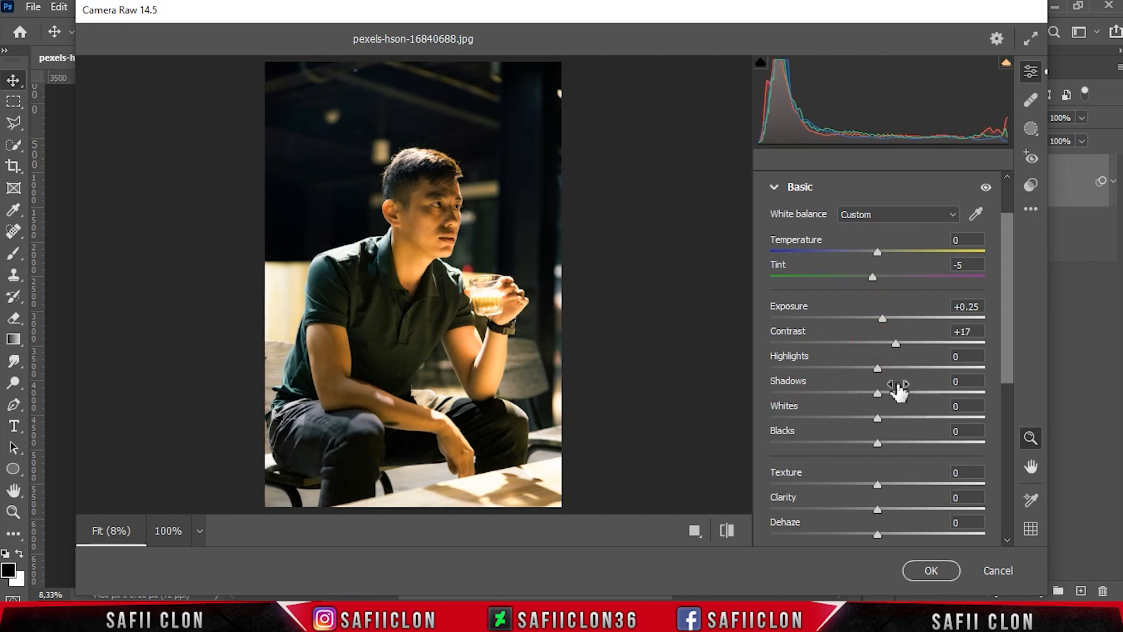
# - Set Highlights to -33, Shadows to +21, Whites to +9 and Blacks to +16
pyautogui.moveTo(877, 369); pyautogui.dragTo(837, 367)
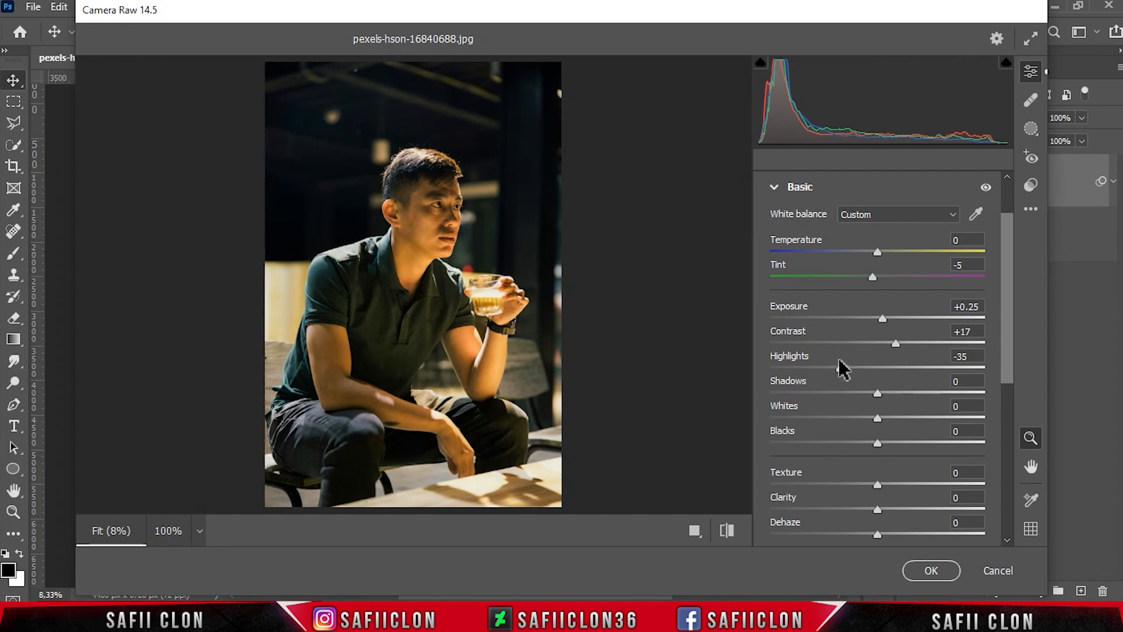
pyautogui.moveTo(877, 393); pyautogui.dragTo(904, 391)
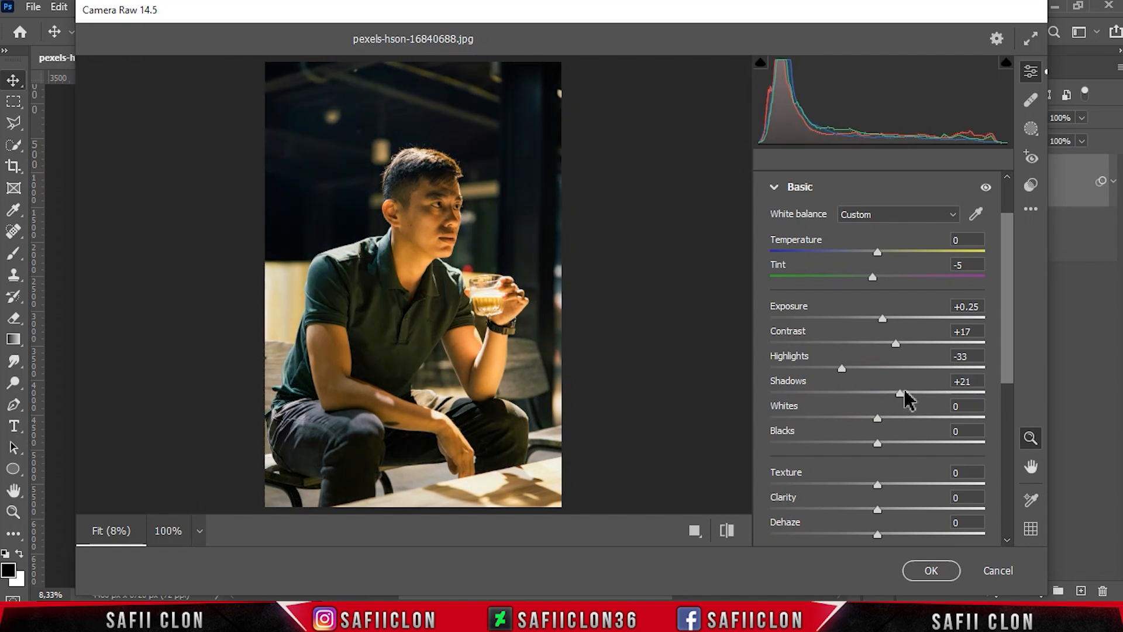
pyautogui.moveTo(878, 444)
pyautogui.mouseDown()
pyautogui.moveTo(933, 447)
pyautogui.moveTo(895, 445)
pyautogui.mouseUp()
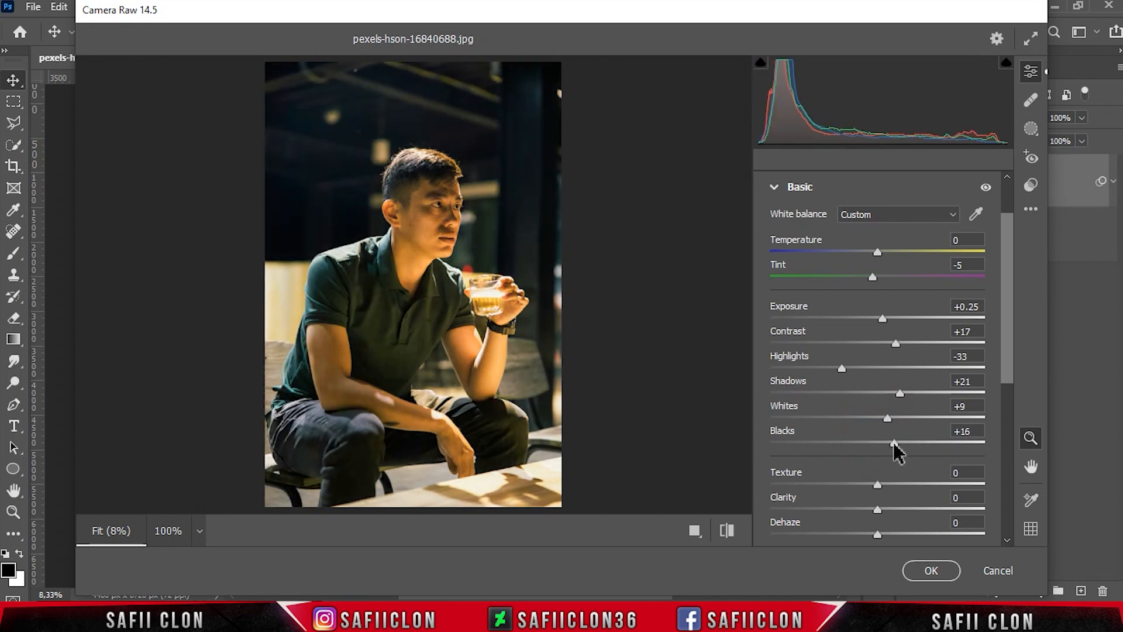
# - Set Clarity to +12, Vibrance to -23 and Saturation to +7 in the Basic adjustments
pyautogui.moveTo(1005, 376); pyautogui.dragTo(1010, 419)
pyautogui.moveTo(877, 422); pyautogui.dragTo(893, 423)
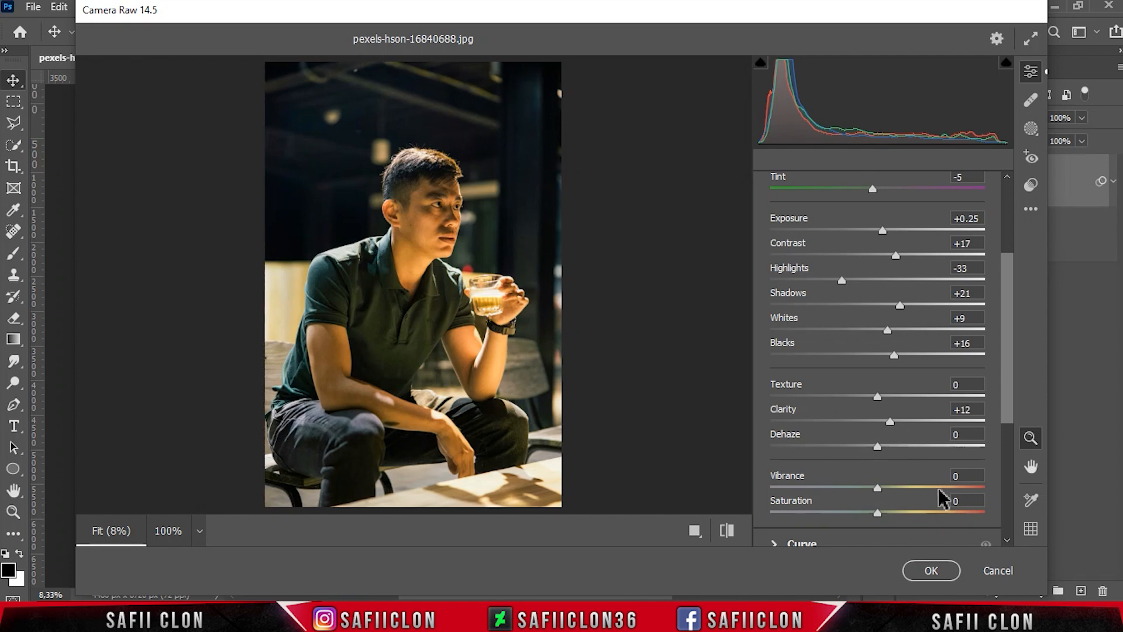
pyautogui.moveTo(878, 488); pyautogui.dragTo(845, 485)
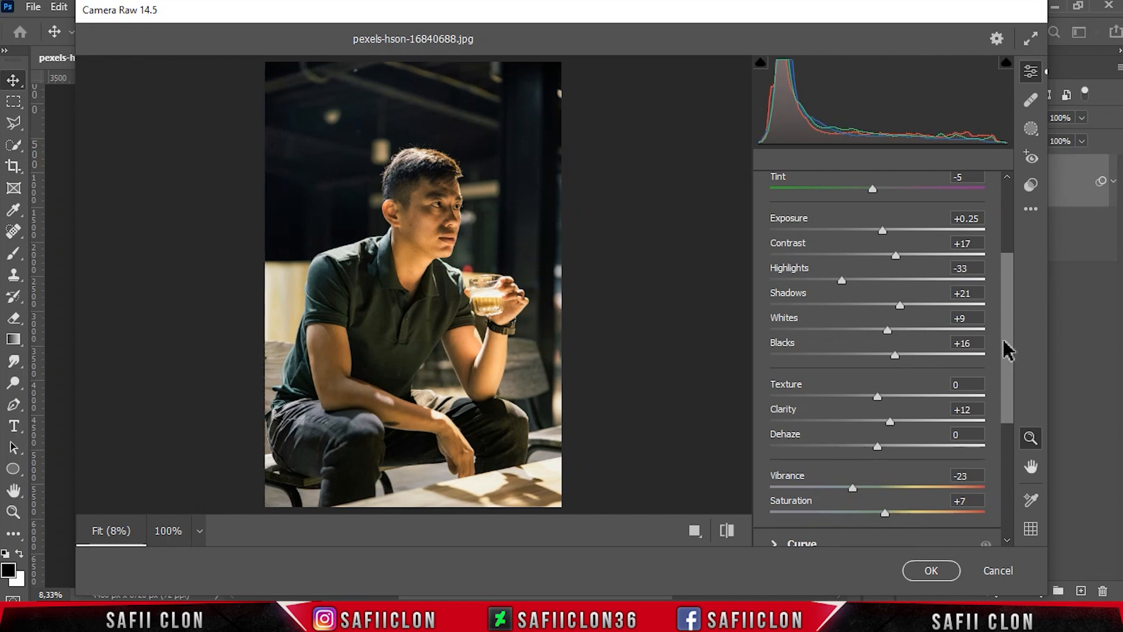
# - Add a midtone point to the main point curve and set it to input 129, output 123
pyautogui.moveTo(1003, 345); pyautogui.dragTo(1012, 408)
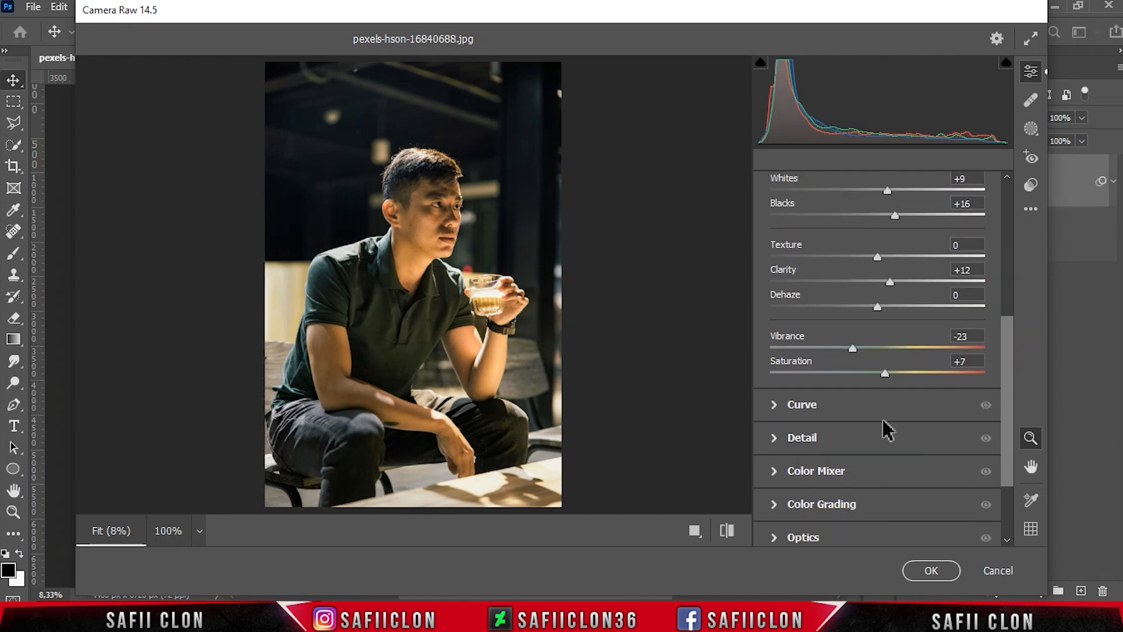
pyautogui.click(827, 413)
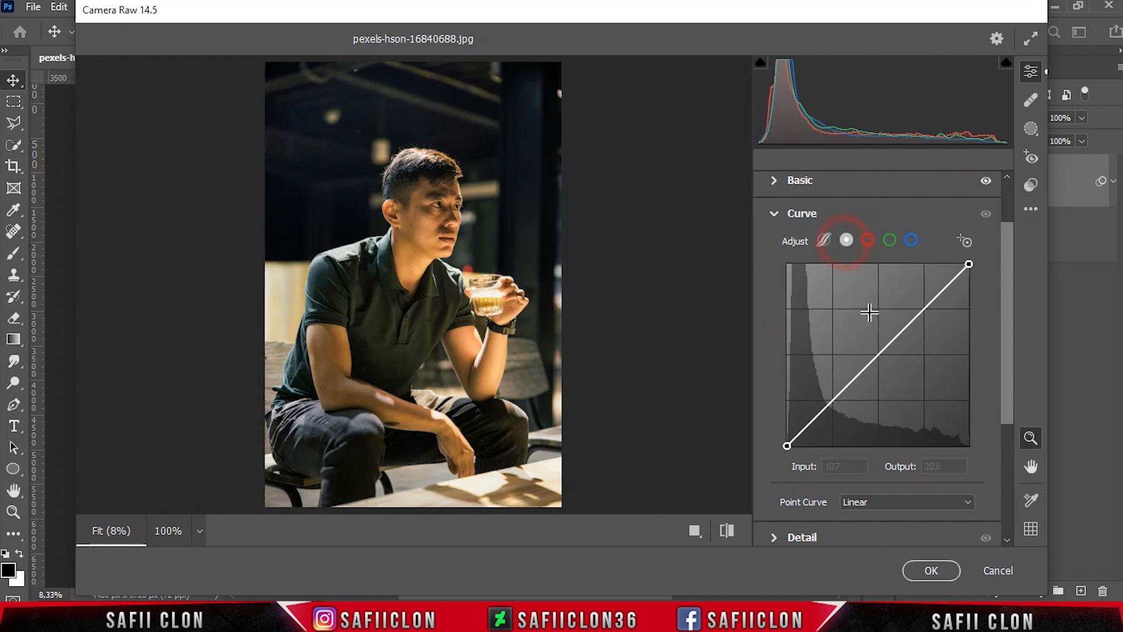
pyautogui.click(880, 353)
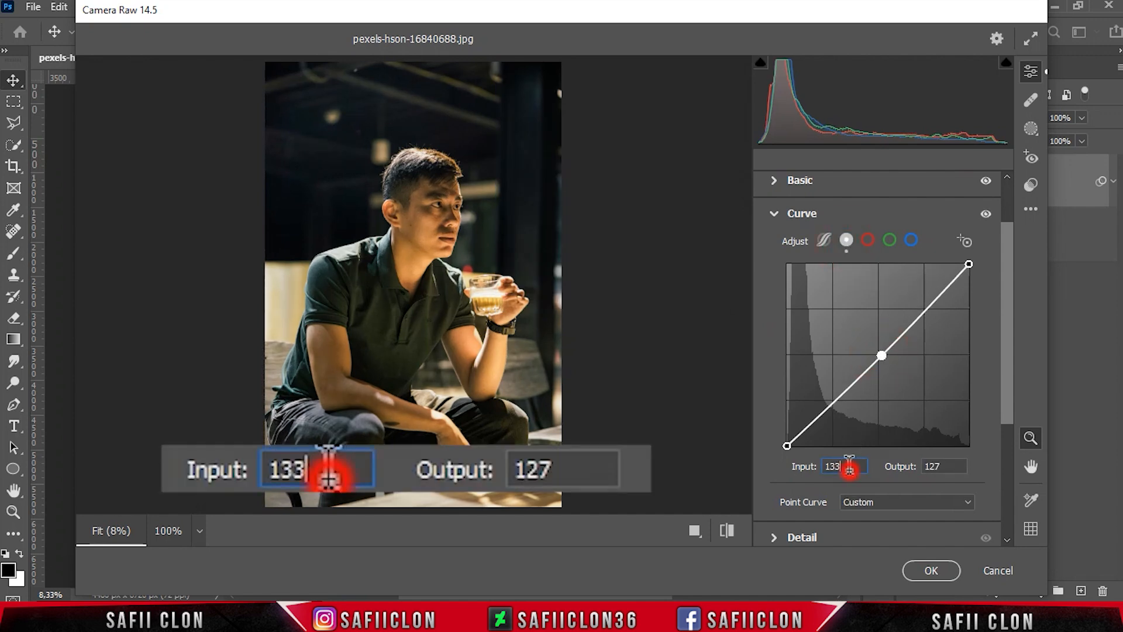
pyautogui.click(846, 466)
pyautogui.write('129')
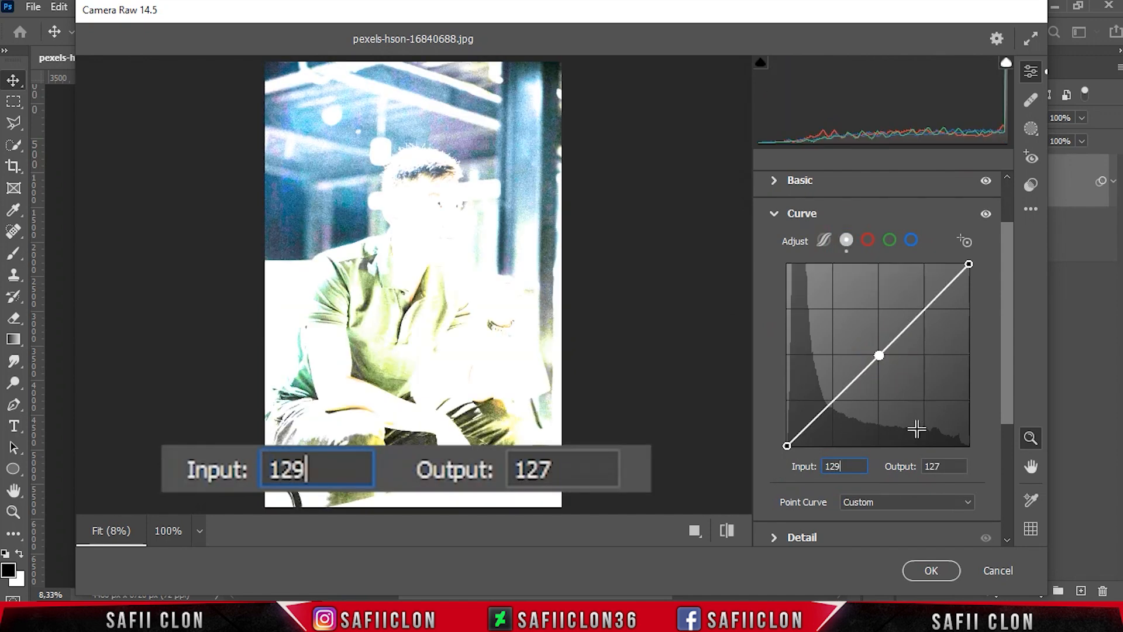
pyautogui.press('Tab')
pyautogui.write('123')
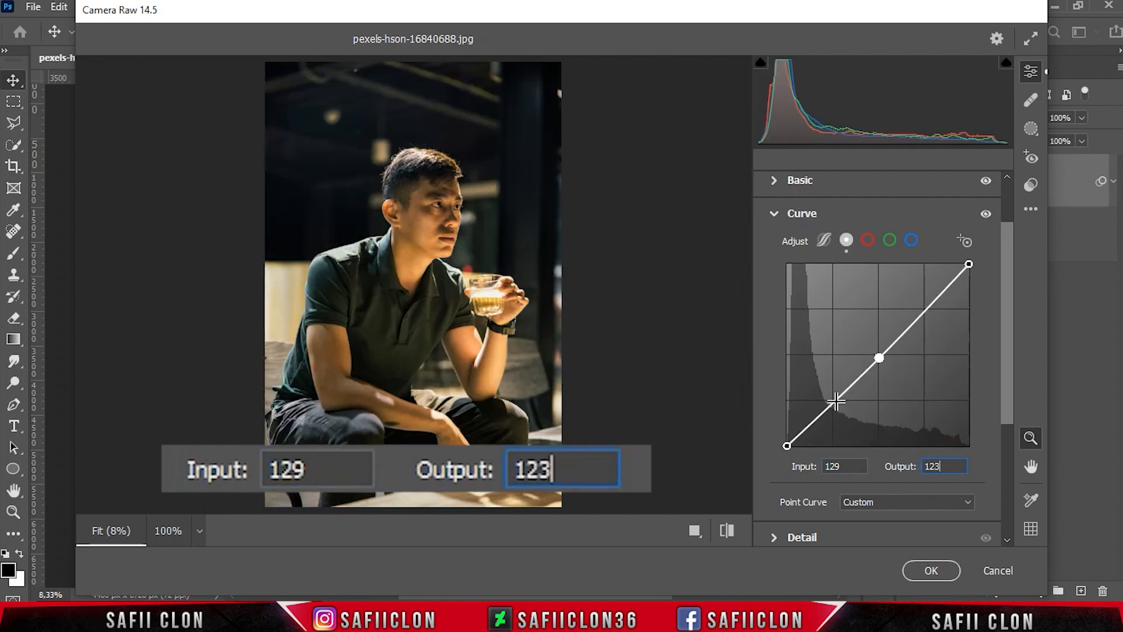
# - Add a shadow point to the point curve and set it to input 58, output 62
pyautogui.click(837, 403)
pyautogui.click(845, 466)
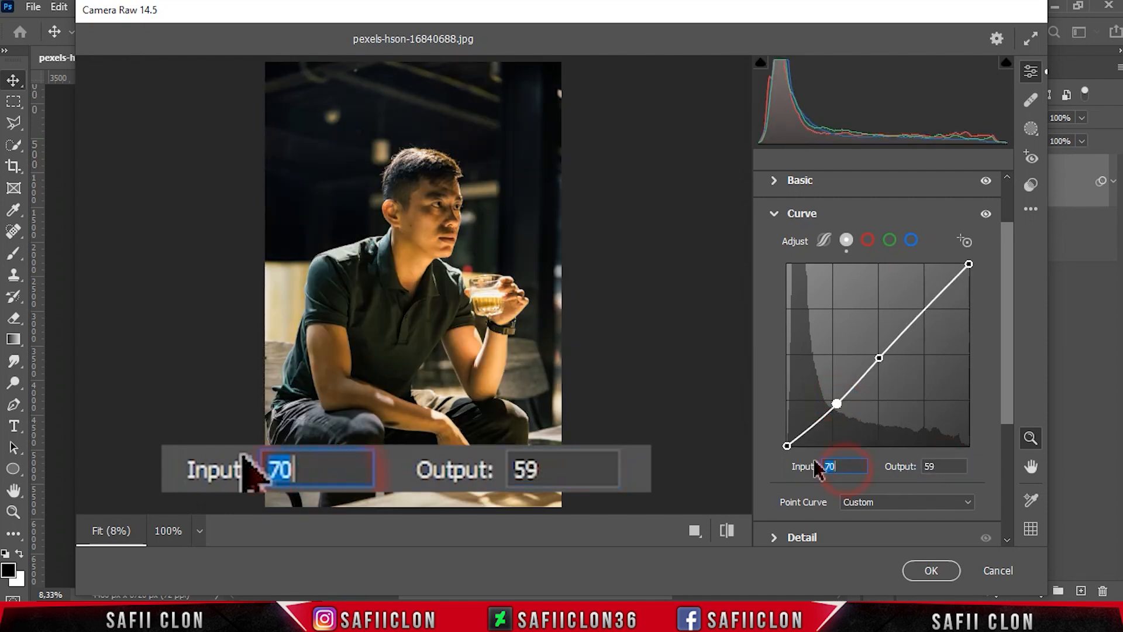
pyautogui.write('58')
pyautogui.click(938, 466)
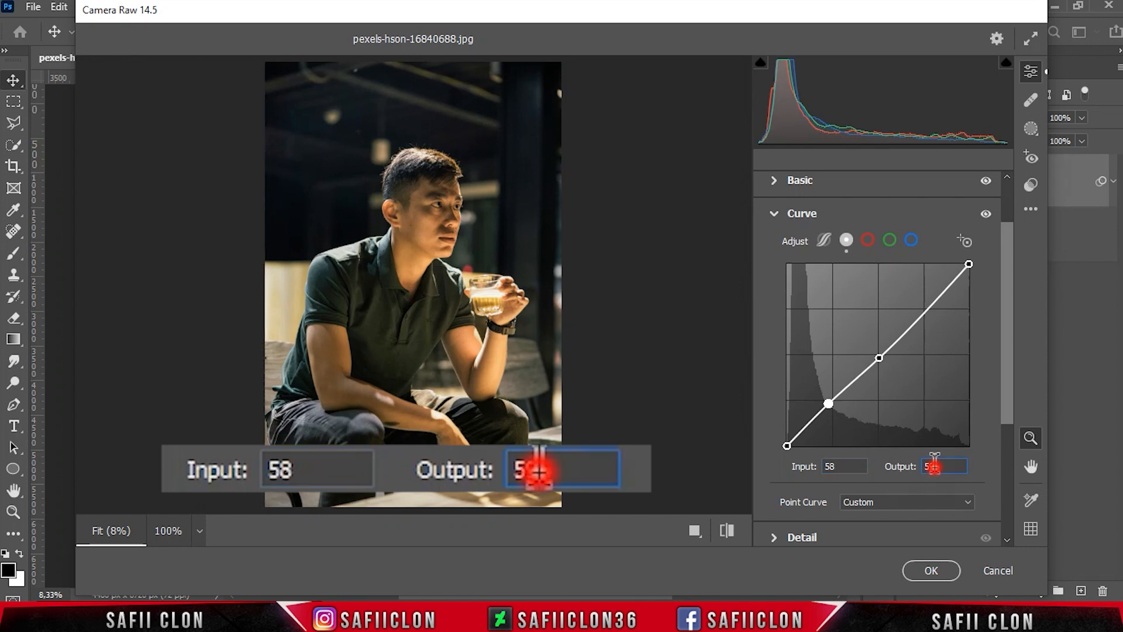
pyautogui.write('62')
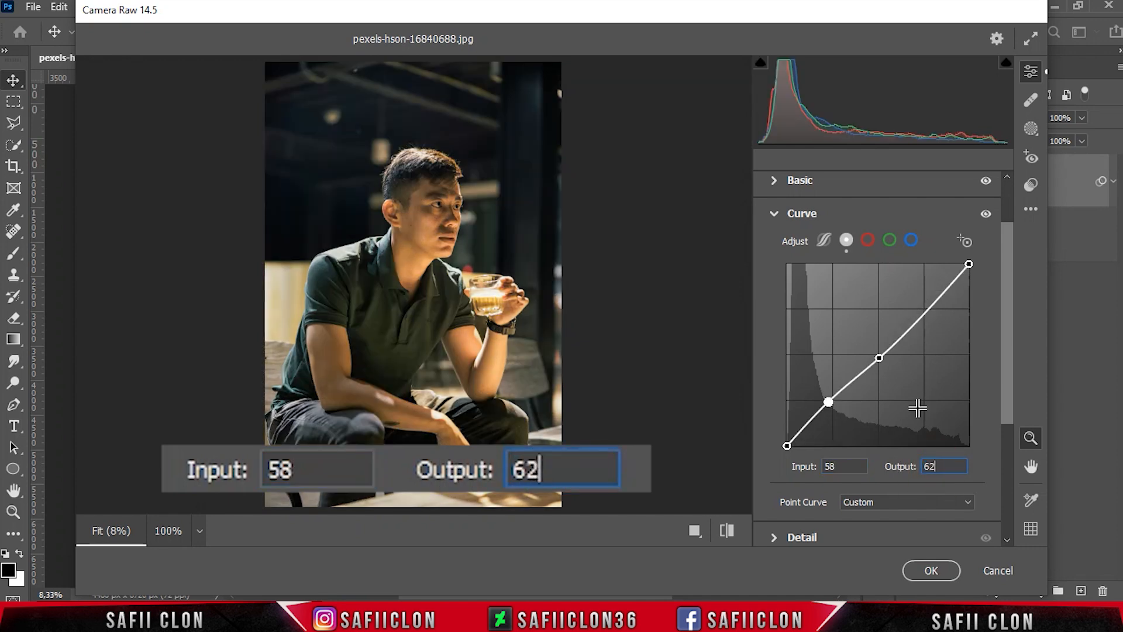
# - Set the point curve's black end point to input 8, keeping its output at 0
pyautogui.click(787, 445)
pyautogui.click(830, 466)
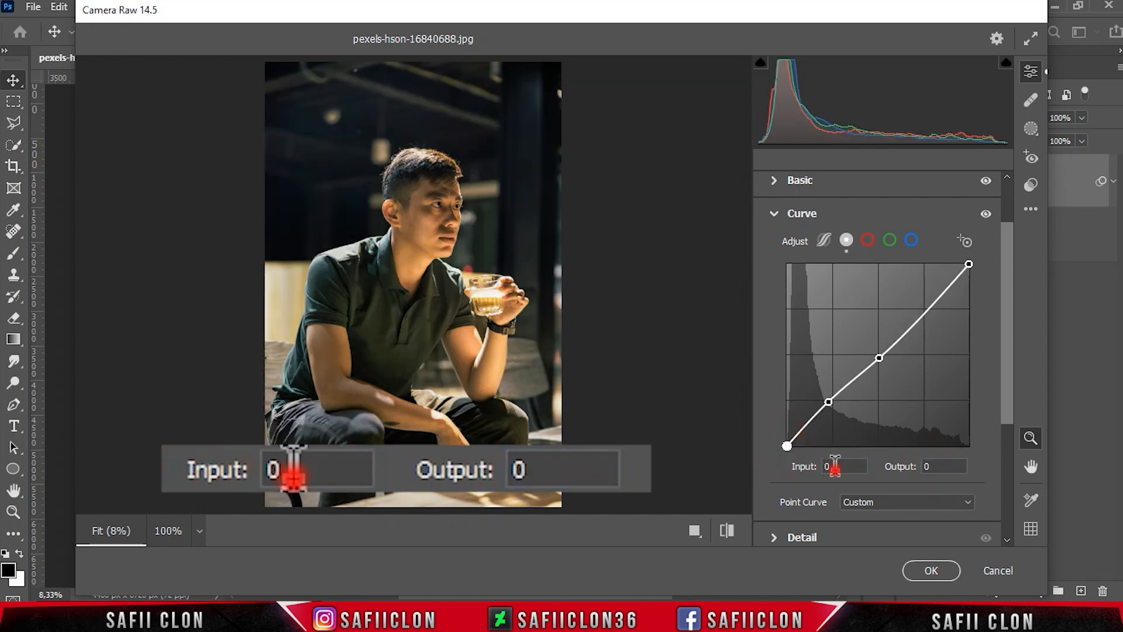
pyautogui.write('8')
pyautogui.click(927, 466)
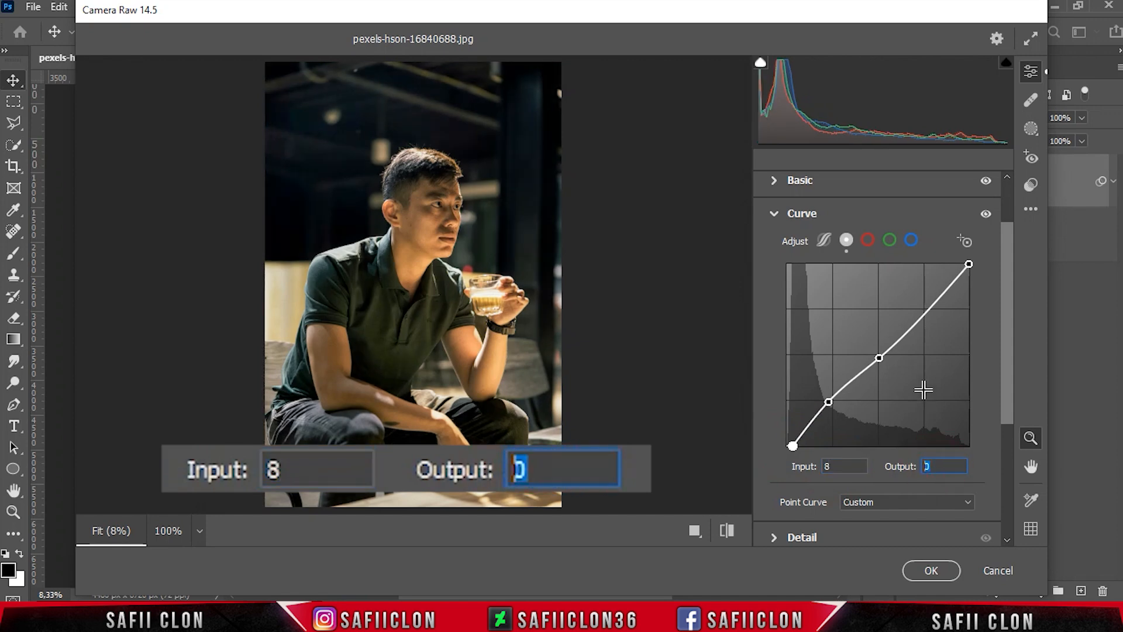
# - Add a highlight point to the point curve and set it to input 180, output 201
pyautogui.click(927, 311)
pyautogui.click(844, 466)
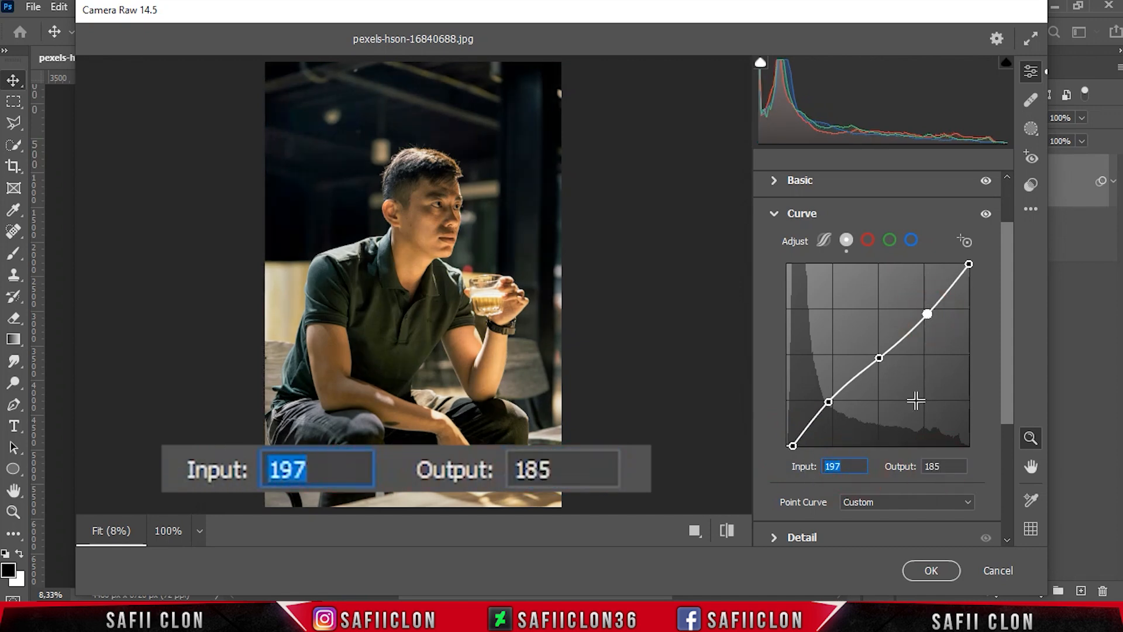
pyautogui.write('180')
pyautogui.click(939, 466)
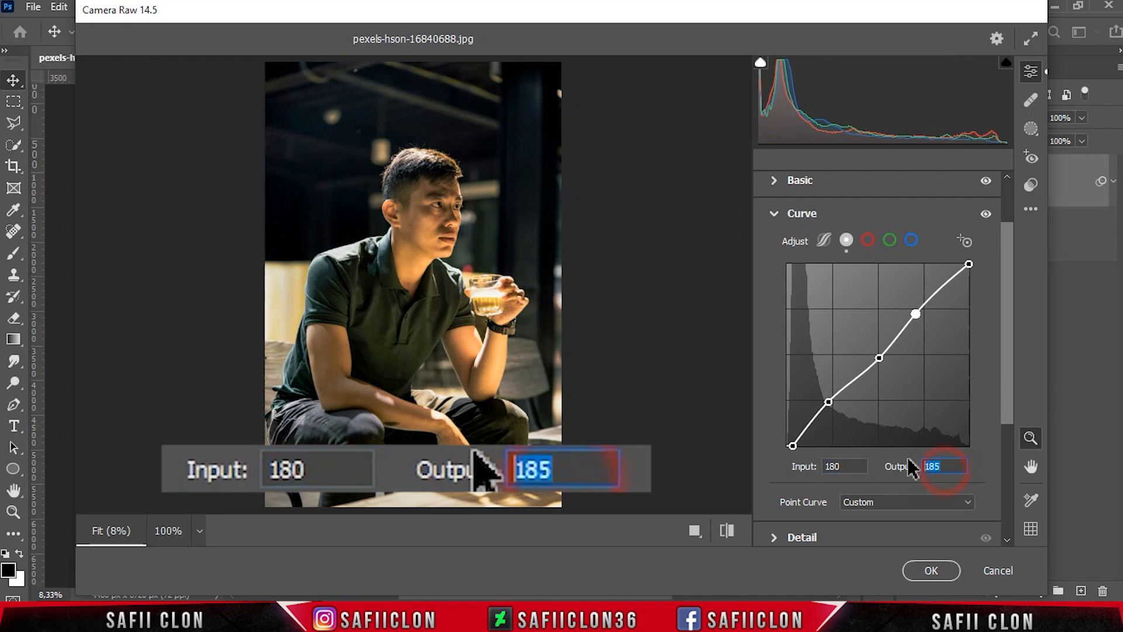
pyautogui.write('201')
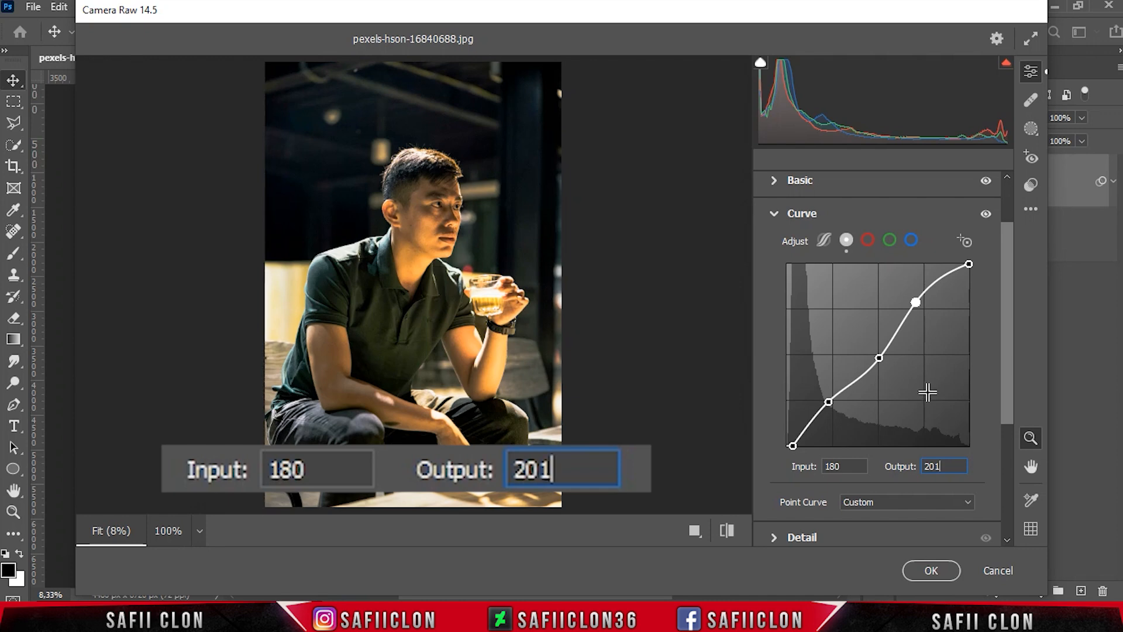
# - In the Color Mixer, set the hue of Reds to -16, Oranges to -12, Yellows to +13, Greens to +11 and Blues to -15
pyautogui.moveTo(1010, 276); pyautogui.dragTo(1010, 375)
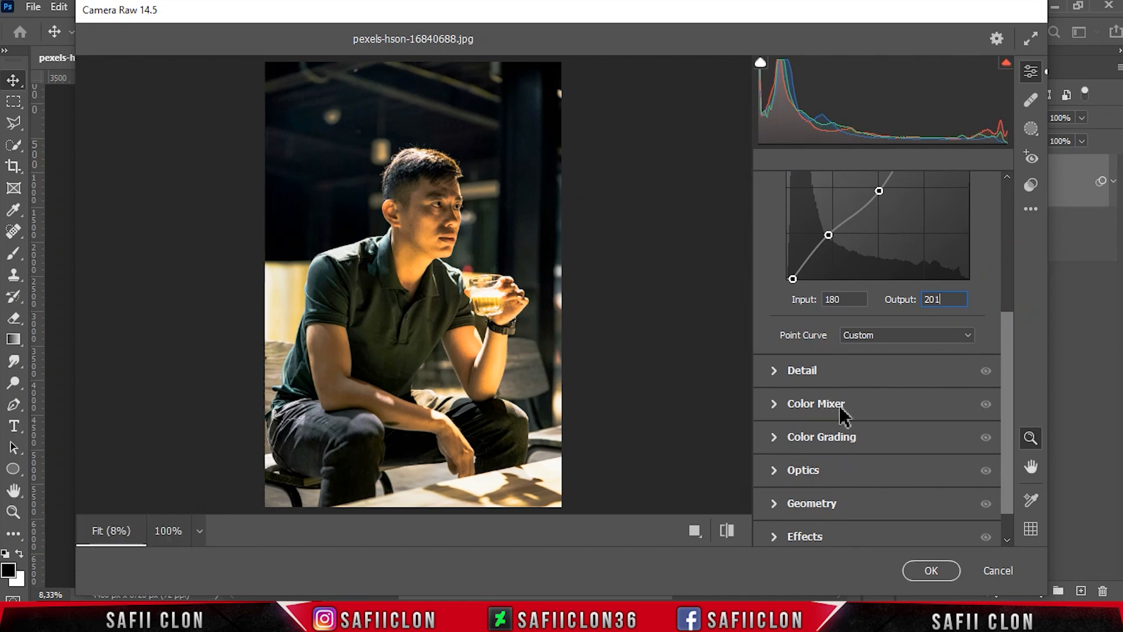
pyautogui.click(831, 404)
pyautogui.click(780, 276)
pyautogui.moveTo(877, 319); pyautogui.dragTo(891, 369)
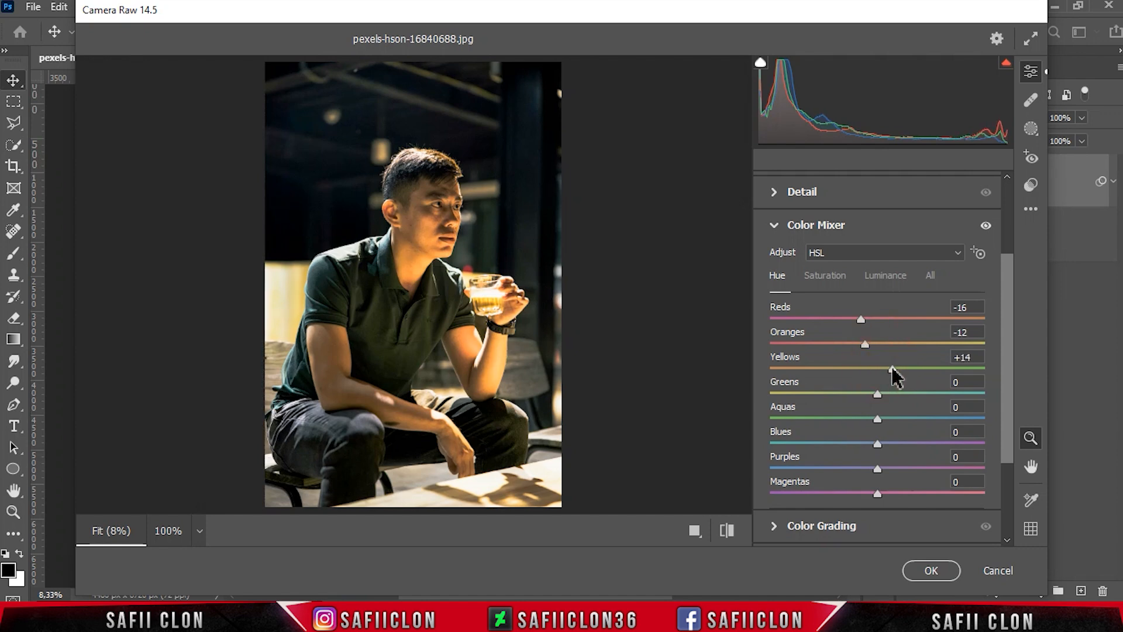
pyautogui.moveTo(884, 393); pyautogui.dragTo(890, 392)
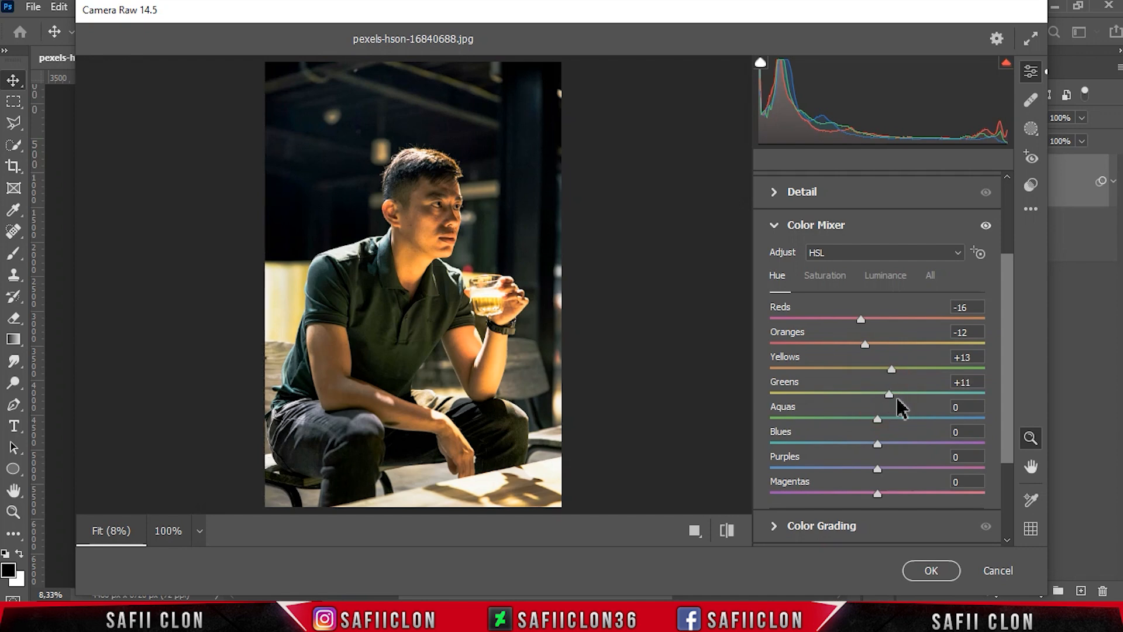
pyautogui.moveTo(878, 443); pyautogui.dragTo(861, 443)
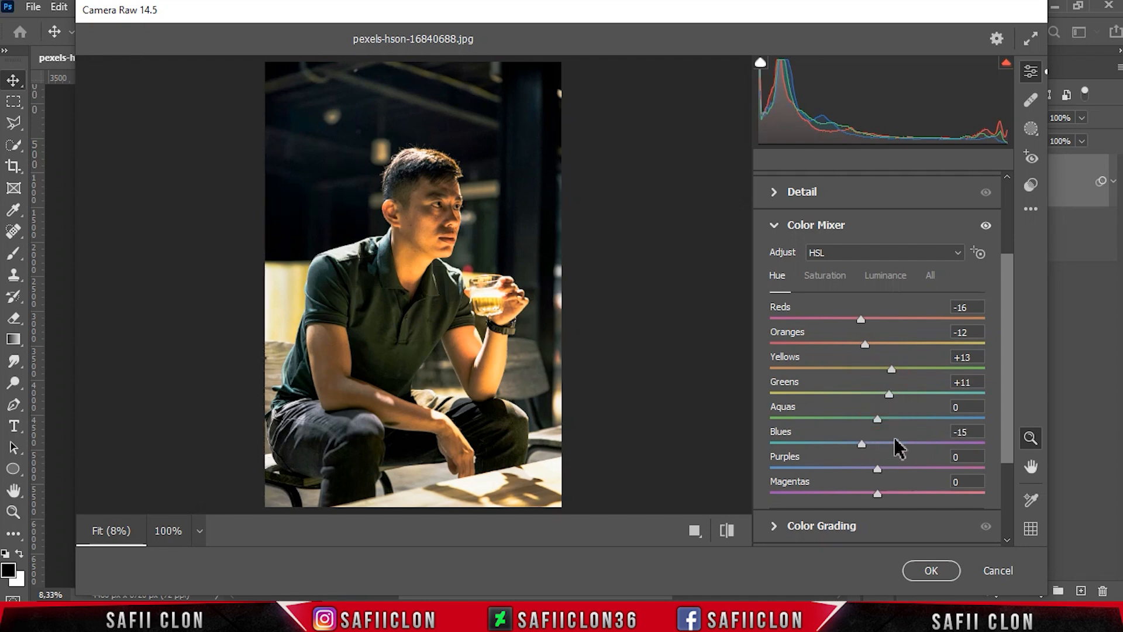
# - Set Color Mixer saturation to Reds +9, Oranges -36, Yellows -83, Greens +26, Aquas +12 and Blues +14, and lower Magentas almost to the minimum
pyautogui.click(829, 279)
pyautogui.moveTo(878, 319); pyautogui.dragTo(887, 320)
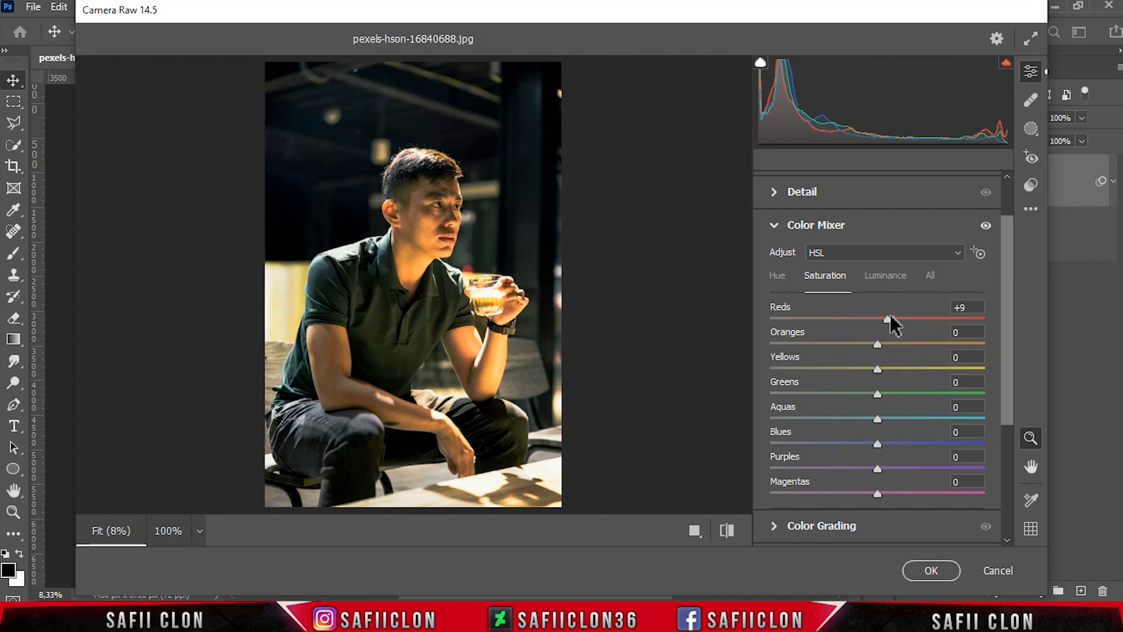
pyautogui.moveTo(878, 344); pyautogui.dragTo(789, 367)
pyautogui.moveTo(877, 394); pyautogui.dragTo(899, 393)
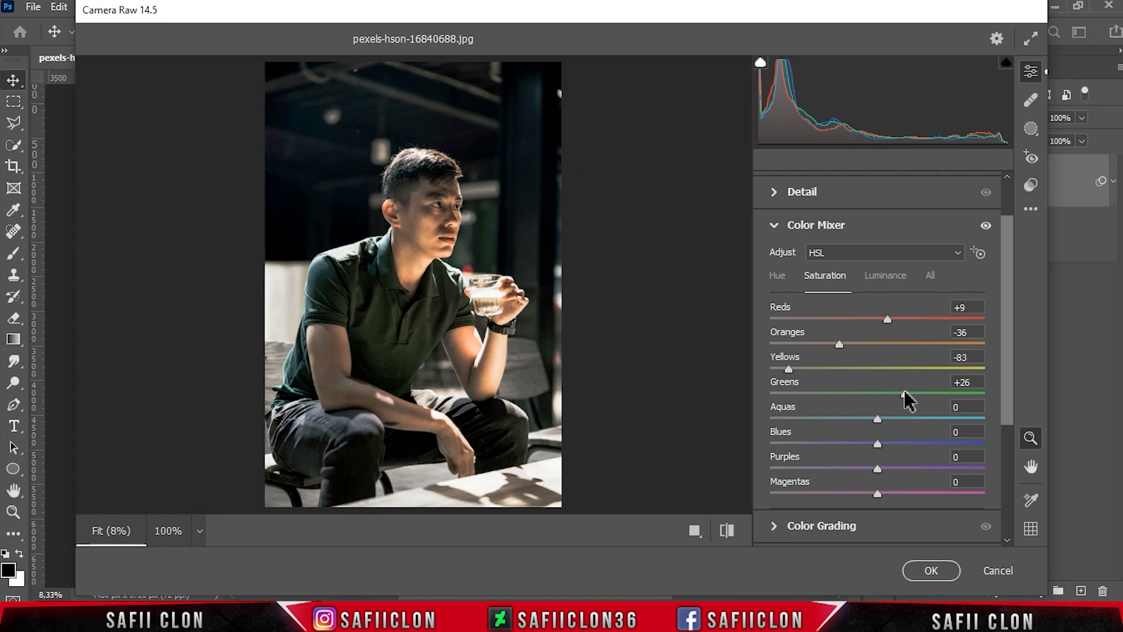
pyautogui.moveTo(877, 419); pyautogui.dragTo(893, 442)
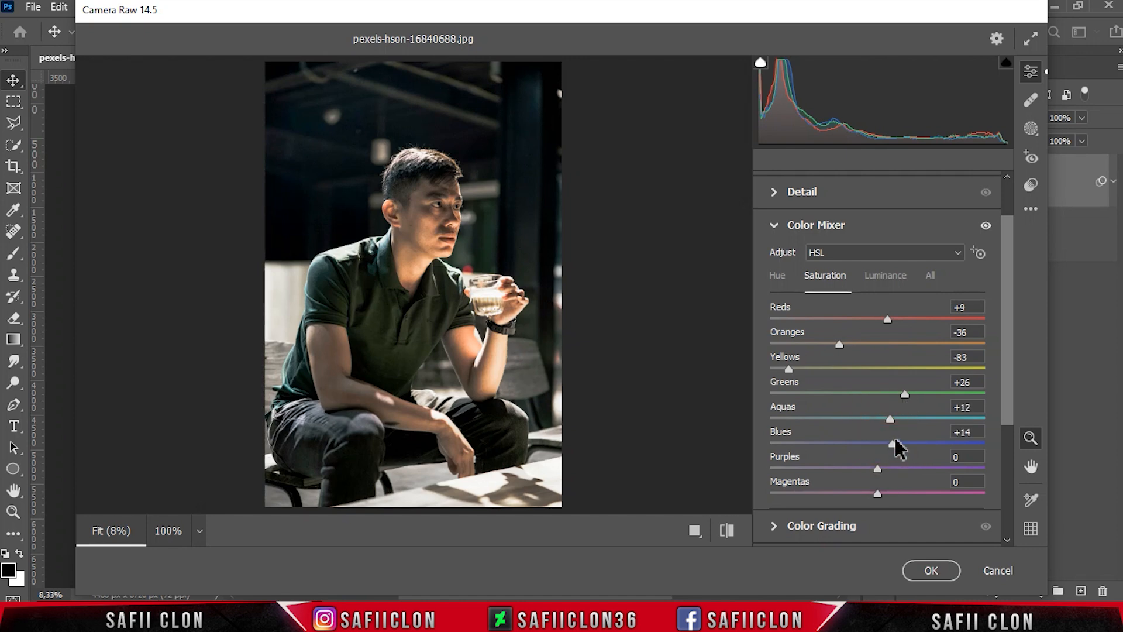
pyautogui.moveTo(877, 493); pyautogui.dragTo(775, 493)
# - Set Color Mixer luminance to Reds +9, Oranges +15, Yellows +14, Greens +21 and Blues +7, and lower Magentas to the minimum
pyautogui.click(885, 276)
pyautogui.moveTo(877, 319); pyautogui.dragTo(895, 351)
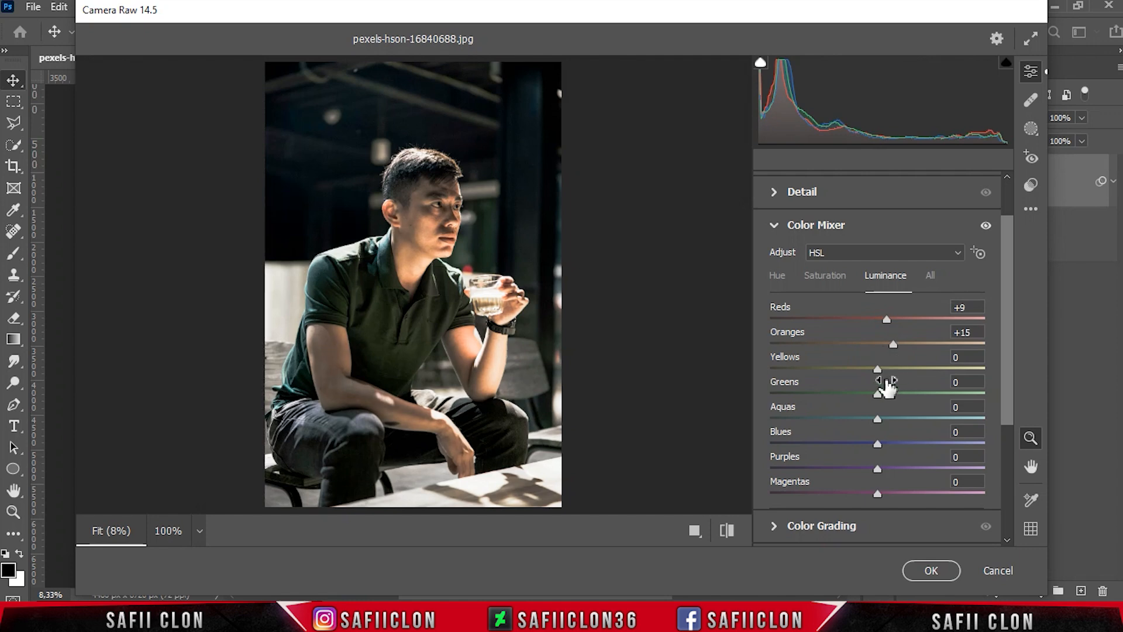
pyautogui.moveTo(880, 369); pyautogui.dragTo(895, 370)
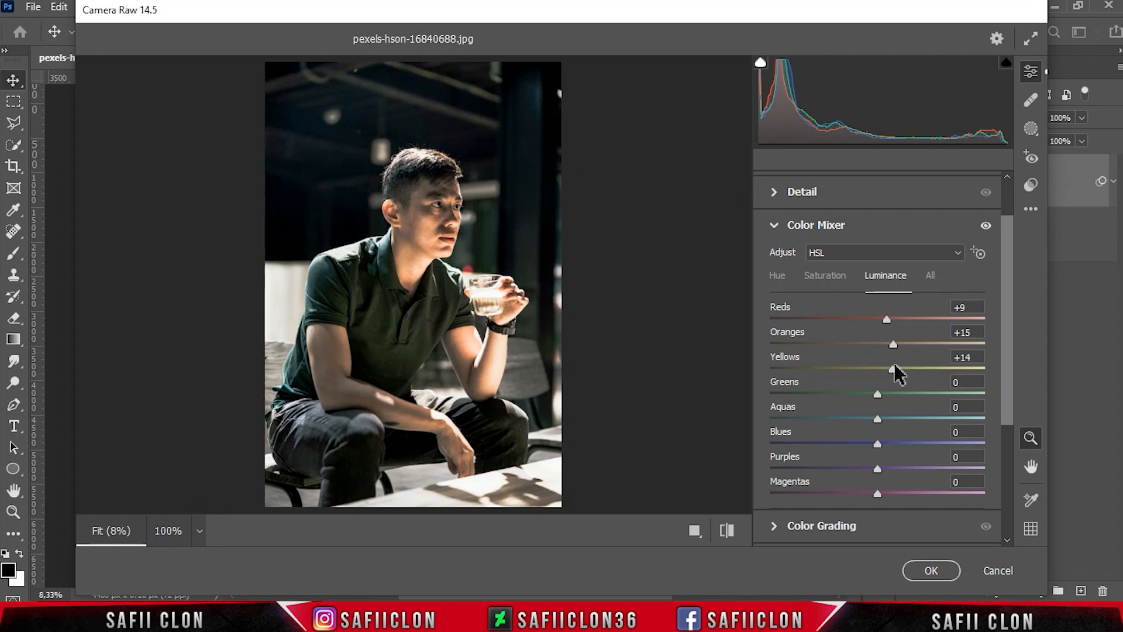
pyautogui.moveTo(901, 401); pyautogui.dragTo(906, 402)
pyautogui.moveTo(878, 444); pyautogui.dragTo(881, 445)
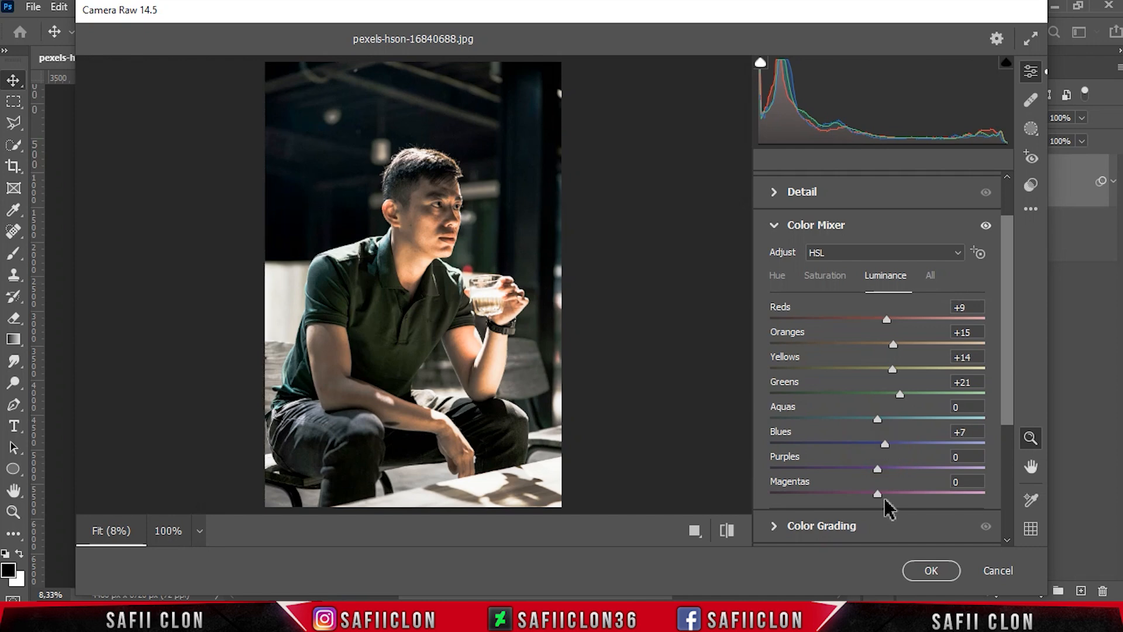
pyautogui.moveTo(876, 495); pyautogui.dragTo(725, 484)
# - Tint the shadows in Color Grading with hue 63 and saturation 13
pyautogui.moveTo(1011, 339); pyautogui.dragTo(1015, 451)
pyautogui.click(822, 399)
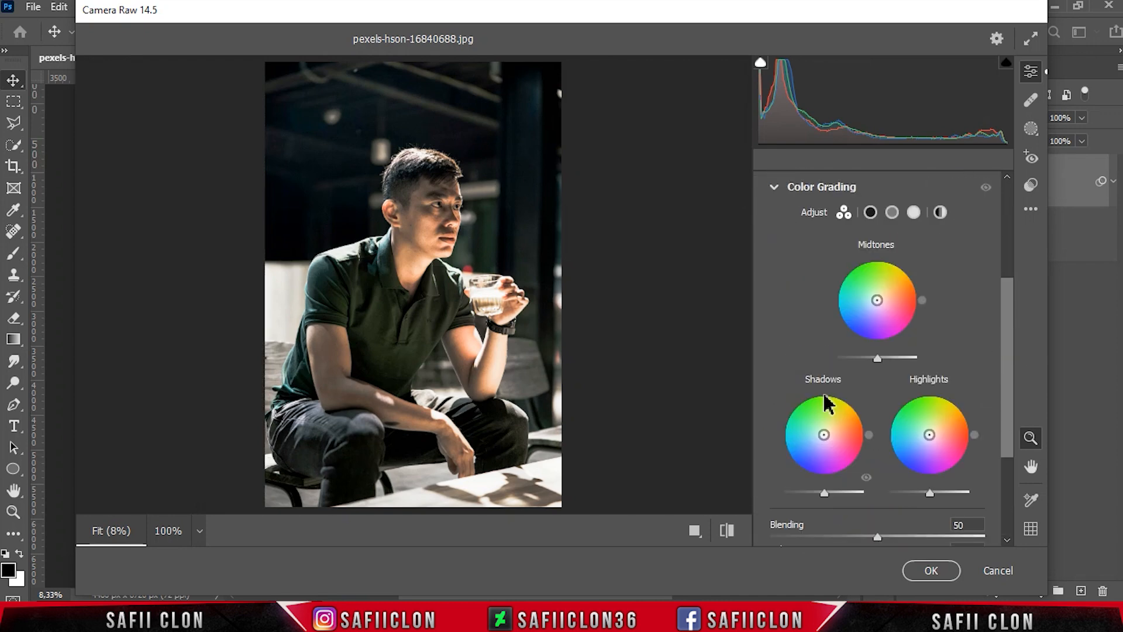
pyautogui.click(870, 213)
pyautogui.moveTo(771, 443)
pyautogui.mouseDown()
pyautogui.moveTo(811, 444)
pyautogui.moveTo(798, 467)
pyautogui.mouseUp()
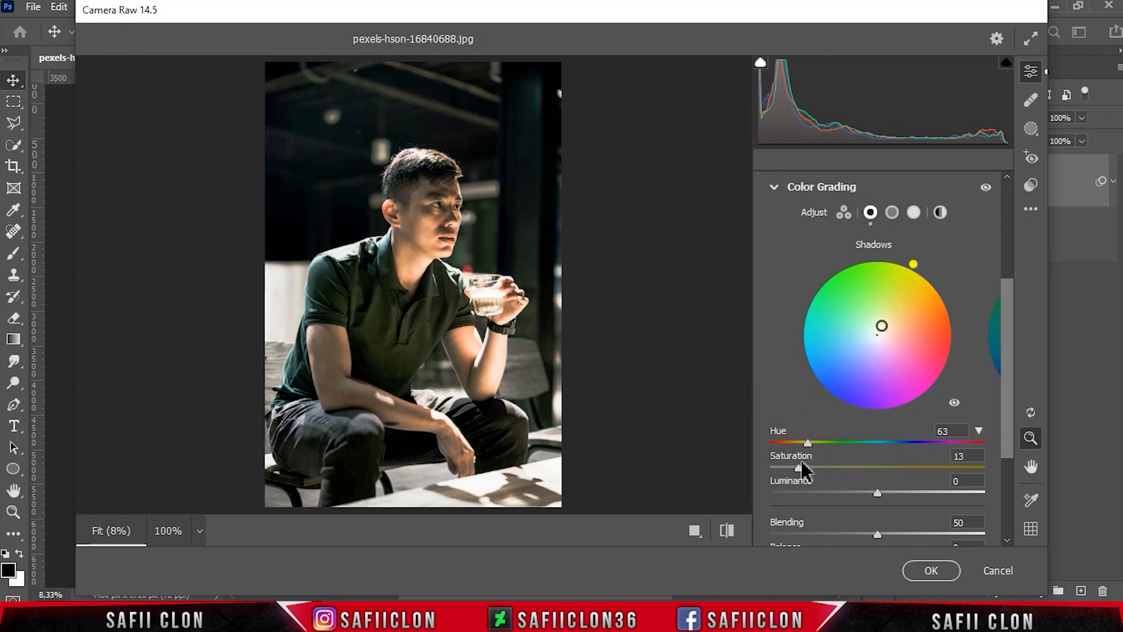
# - Tint the highlights in Color Grading with hue 181 and saturation 36, and set Blending to 97 and Balance to -12
pyautogui.click(914, 212)
pyautogui.moveTo(777, 444); pyautogui.dragTo(878, 439)
pyautogui.moveTo(771, 468); pyautogui.dragTo(853, 466)
pyautogui.scroll(-3, 1005, 450)
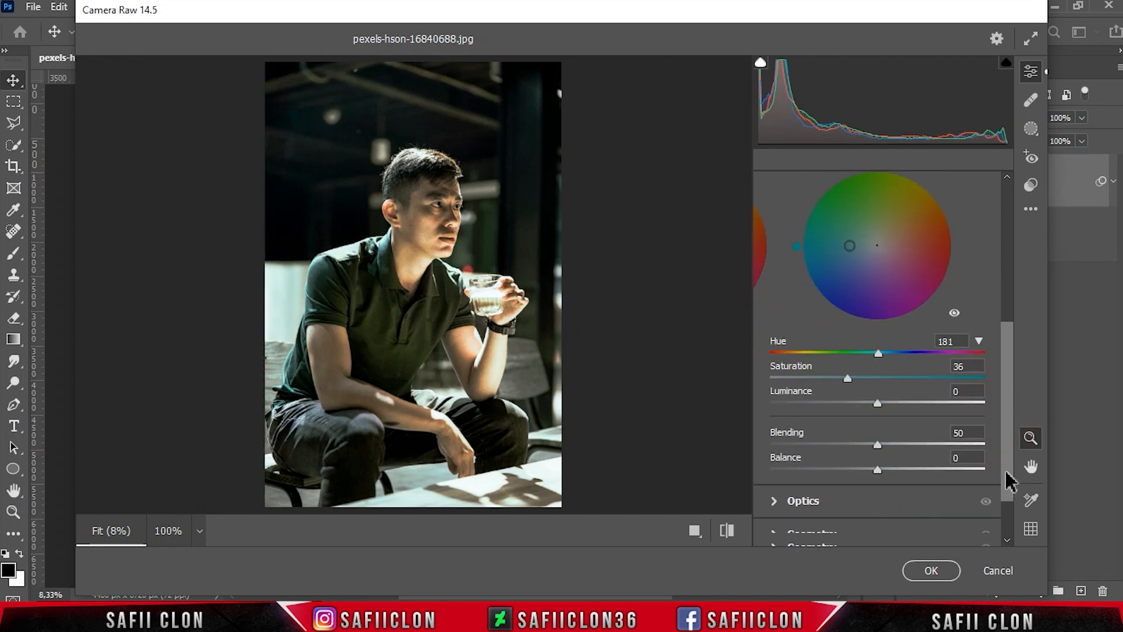
pyautogui.moveTo(878, 436); pyautogui.dragTo(972, 443)
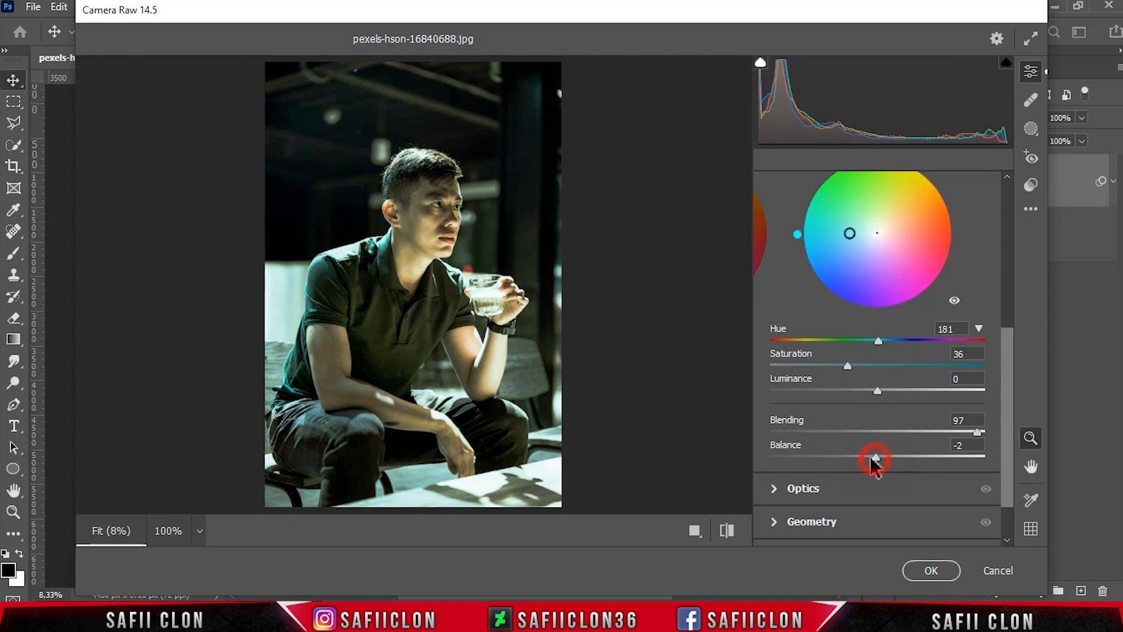
pyautogui.moveTo(860, 457); pyautogui.dragTo(862, 456)
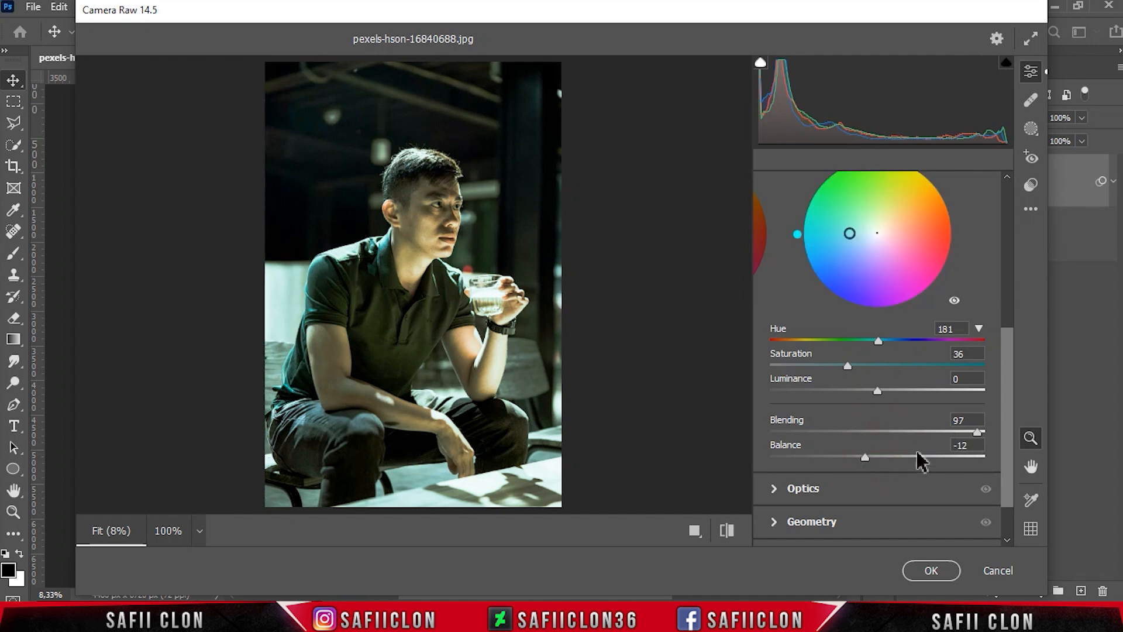
# - Apply the Artistic 04 profile to the photo with an Amount of 155 and return to the edit settings
pyautogui.moveTo(1010, 430); pyautogui.dragTo(1006, 245)
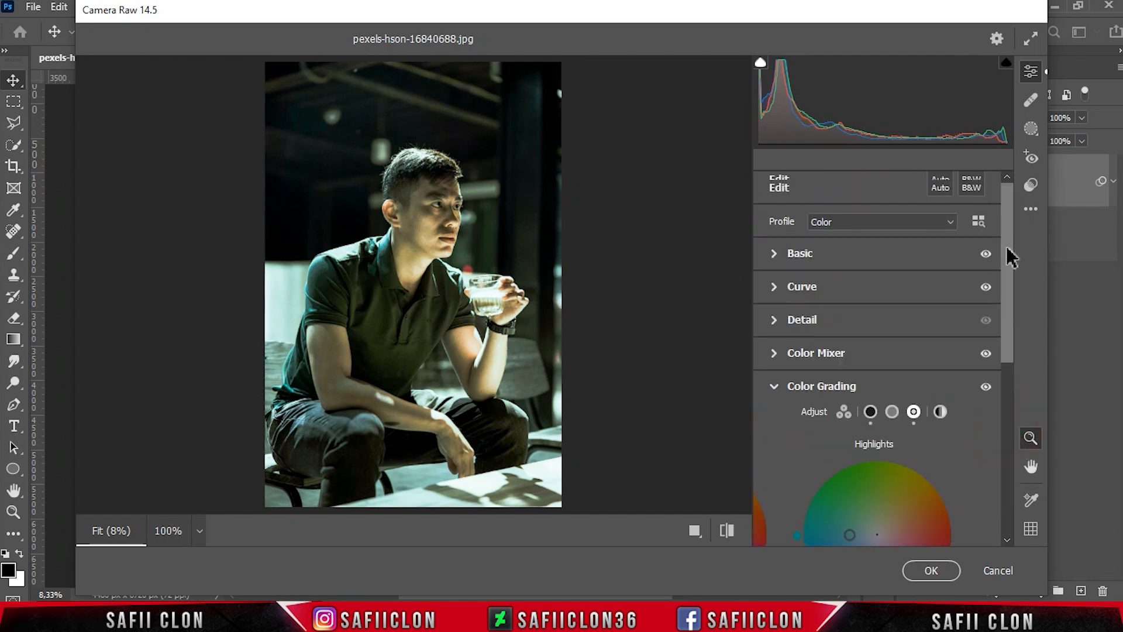
pyautogui.click(886, 222)
pyautogui.click(829, 280)
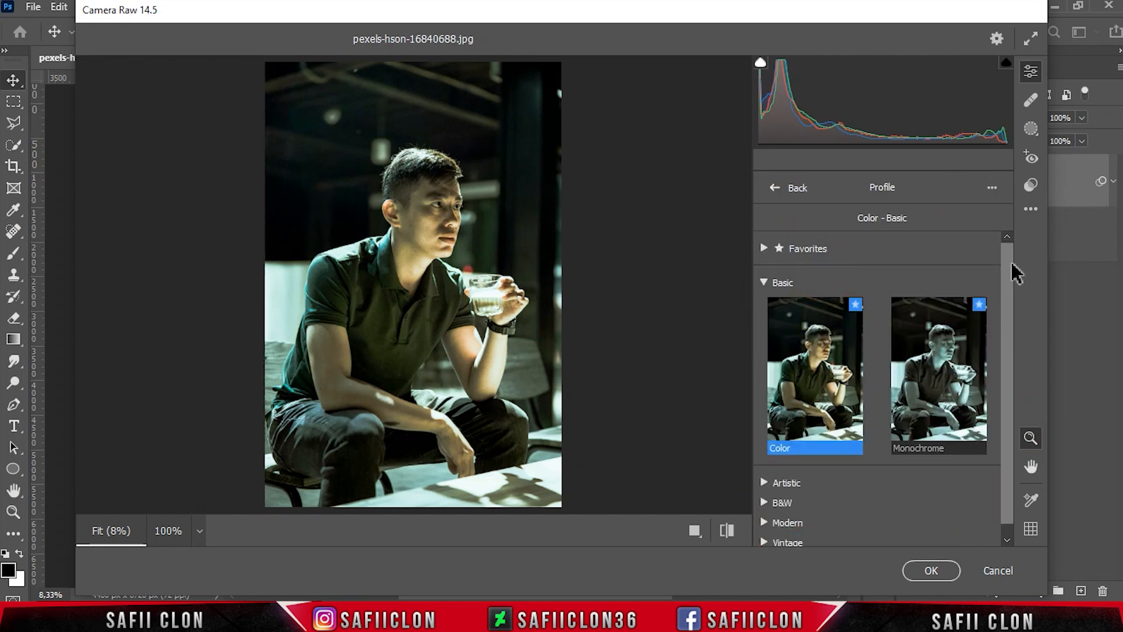
pyautogui.click(764, 470)
pyautogui.moveTo(1007, 306); pyautogui.dragTo(1010, 383)
pyautogui.click(933, 391)
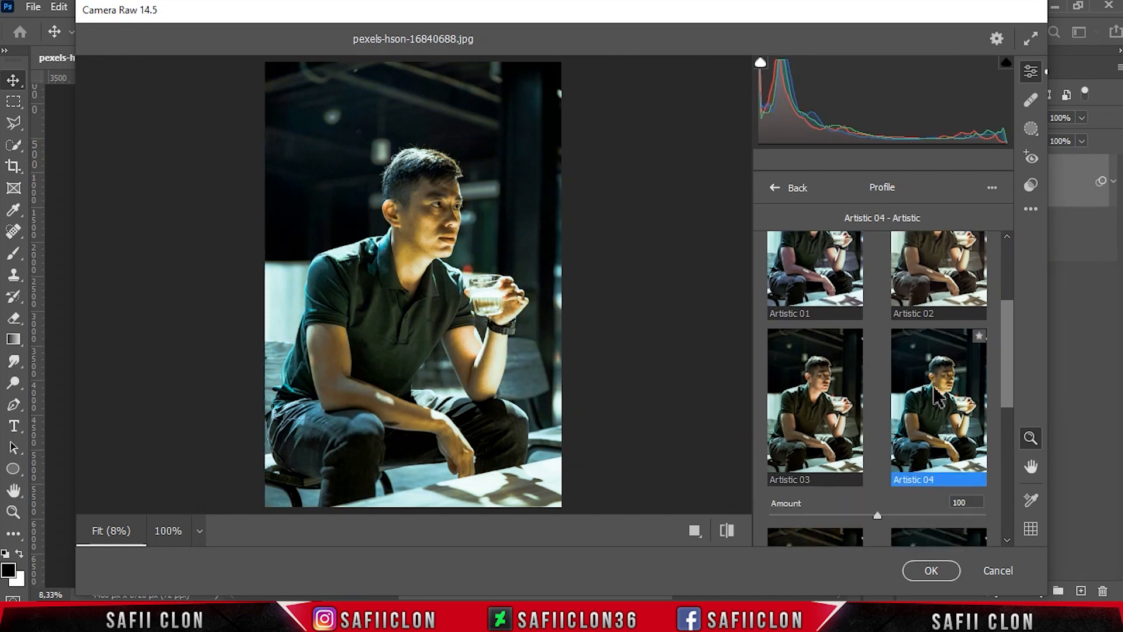
pyautogui.moveTo(878, 515); pyautogui.dragTo(931, 523)
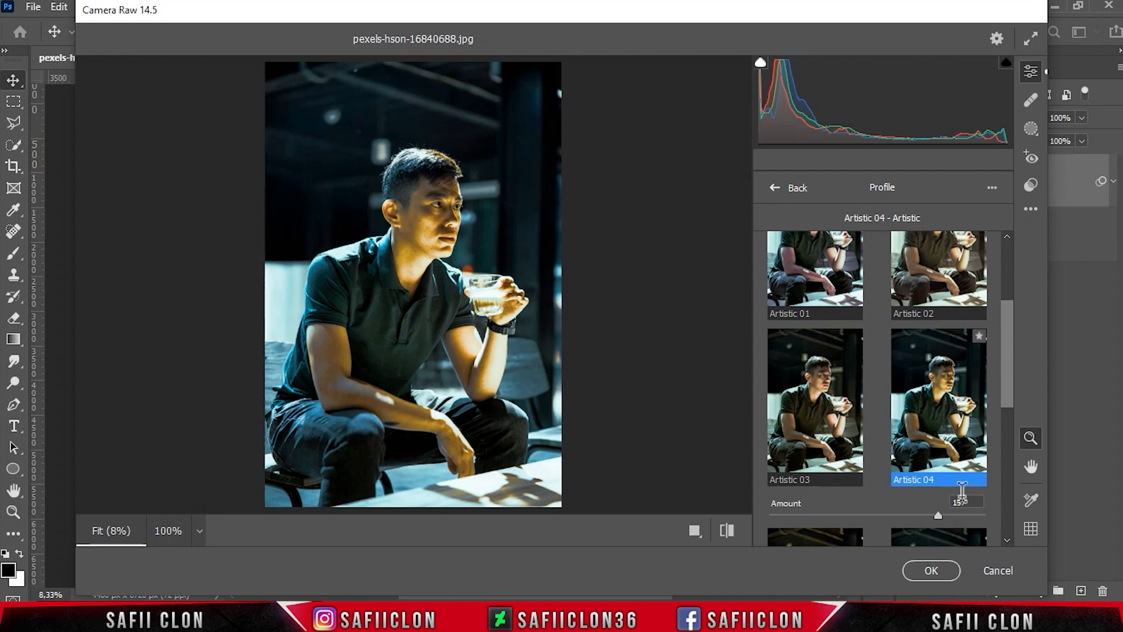
pyautogui.click(774, 188)
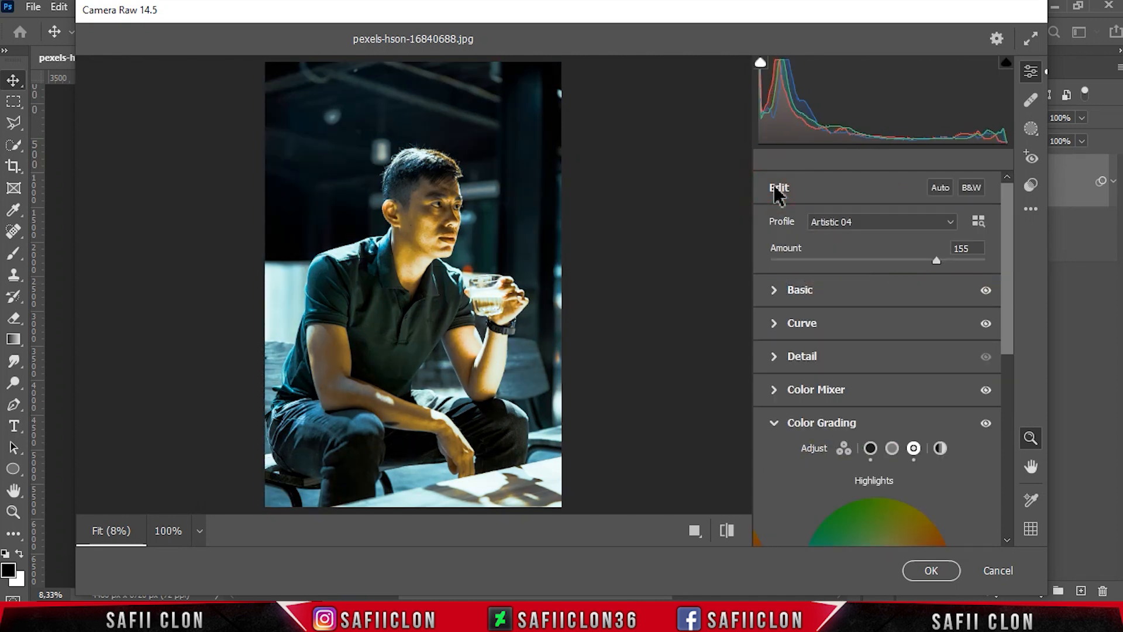
# - Cycle through the before and after previews of the grade, and apply the Camera Raw filter to the Smart Object
pyautogui.click(693, 529)
pyautogui.click(647, 530)
pyautogui.click(647, 531)
pyautogui.click(647, 531)
pyautogui.click(649, 530)
pyautogui.click(931, 570)
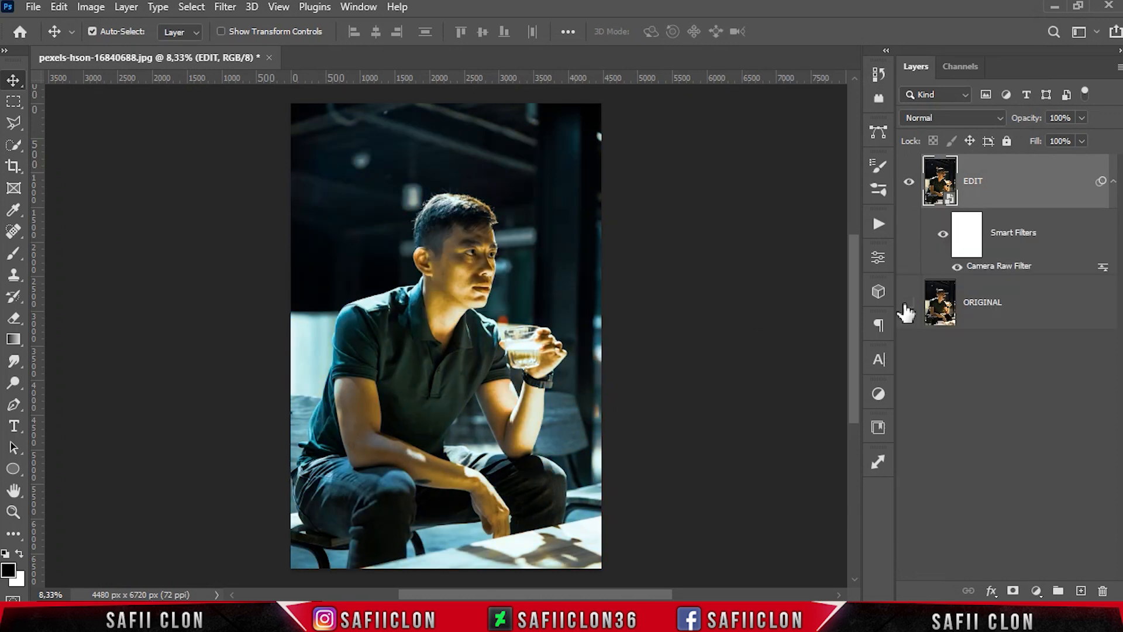
# - Toggle the EDIT layer's visibility to compare the graded photo with the original
pyautogui.click(911, 183)
pyautogui.click(910, 183)
pyautogui.click(911, 183)
pyautogui.click(911, 183)
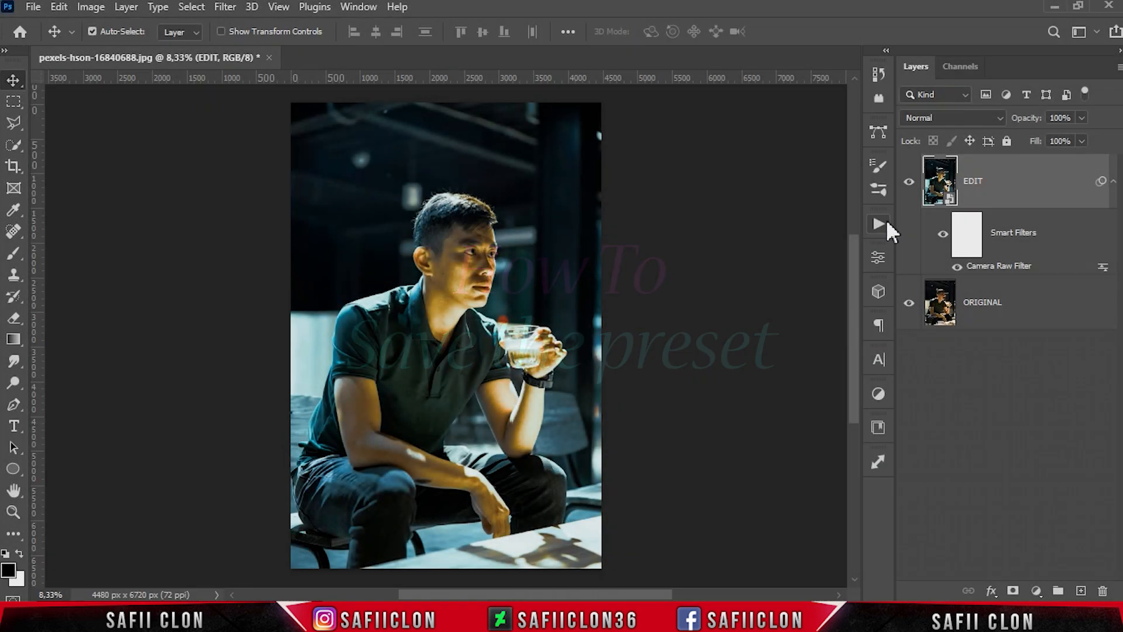
pyautogui.click(907, 185)
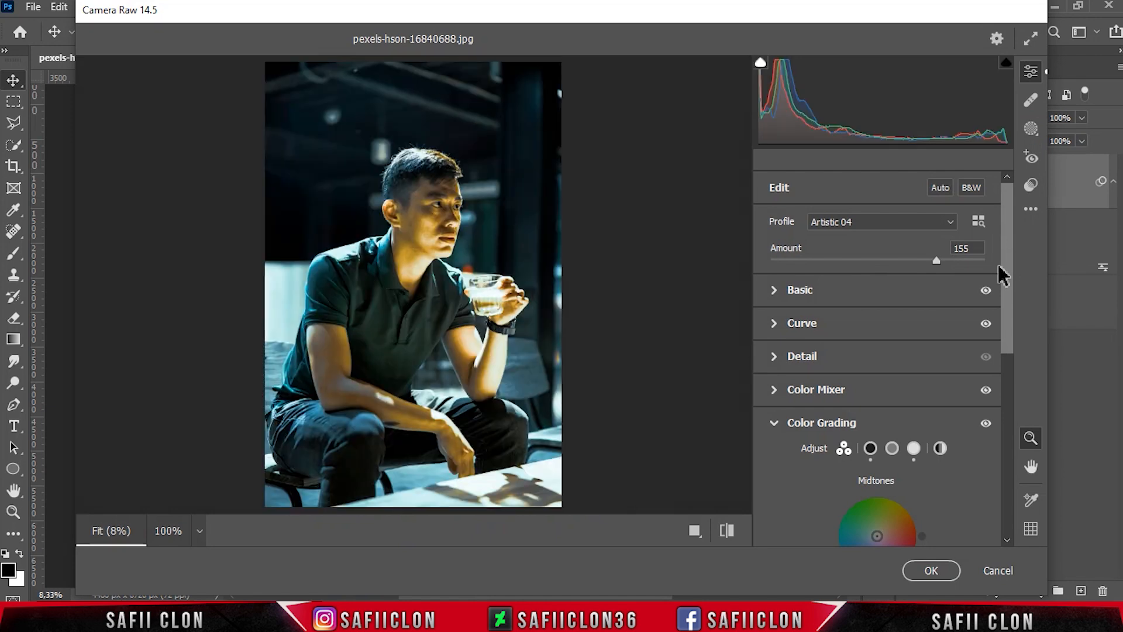
# - Save the Camera Raw settings with the Default subset as CB.xmp in the Classic Blue folder
pyautogui.click(1030, 209)
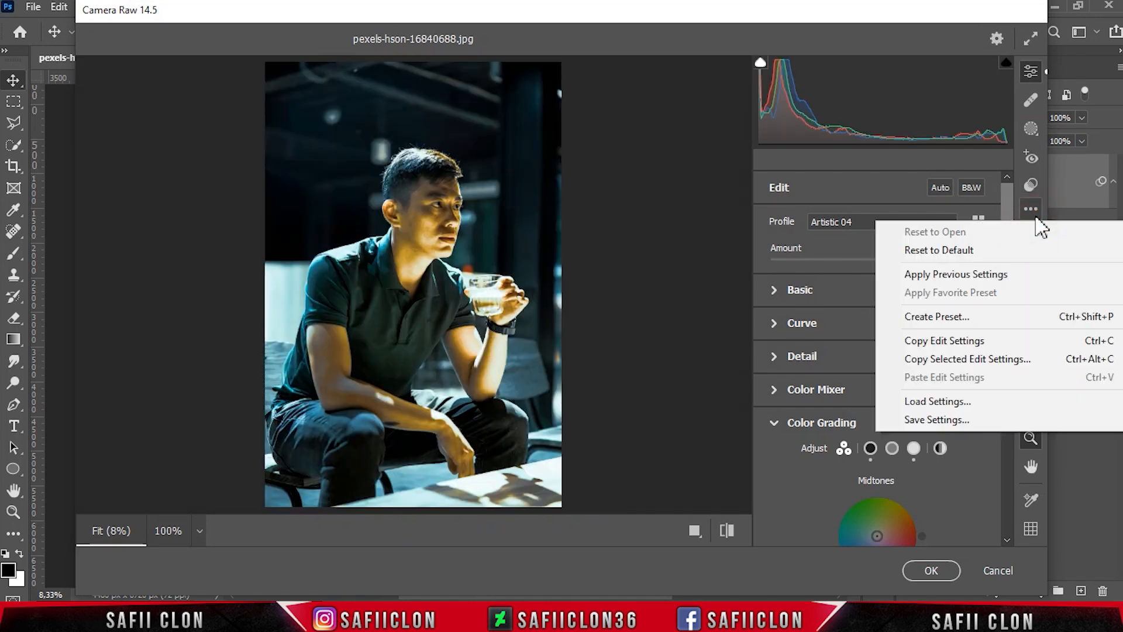
pyautogui.click(964, 419)
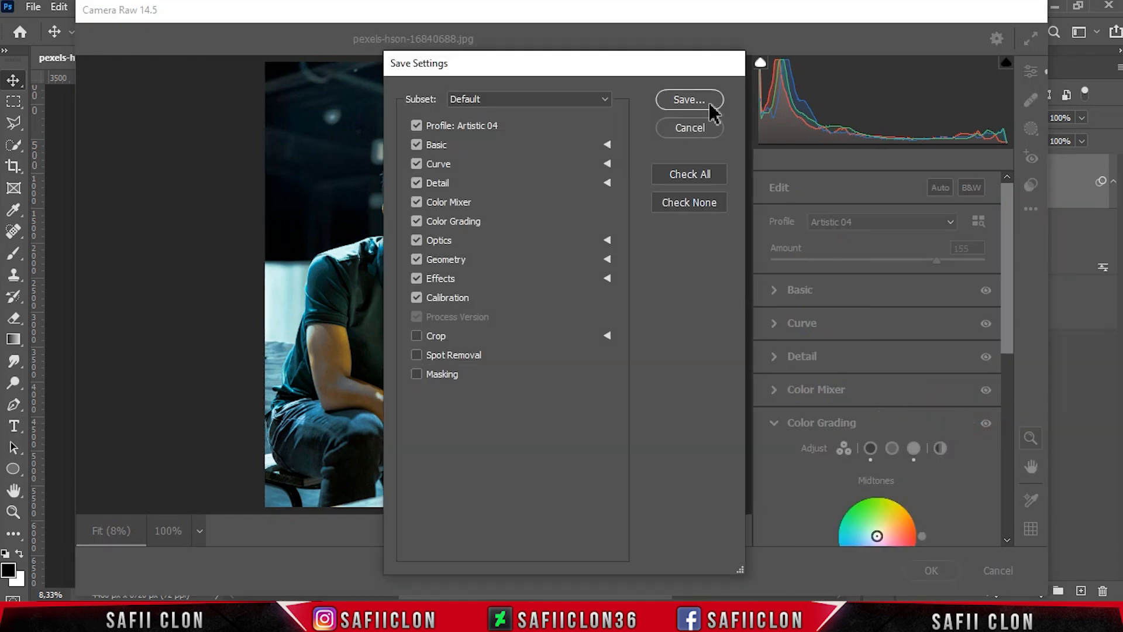
pyautogui.click(707, 103)
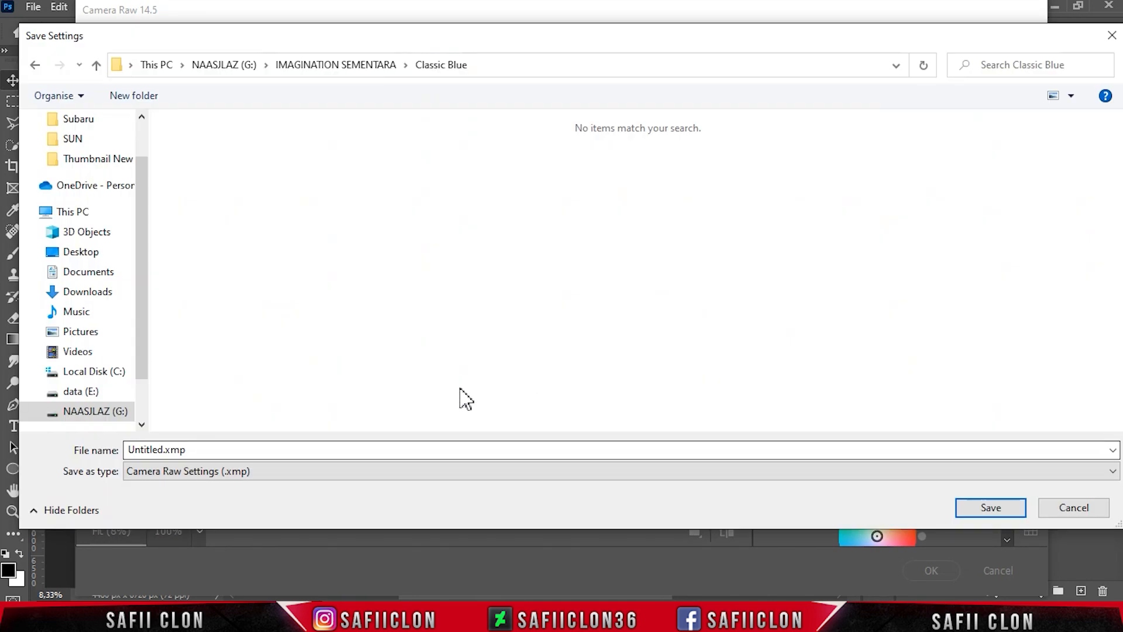
pyautogui.doubleClick(175, 449)
pyautogui.write('CB')
pyautogui.click(313, 472)
pyautogui.click(298, 487)
pyautogui.click(974, 507)
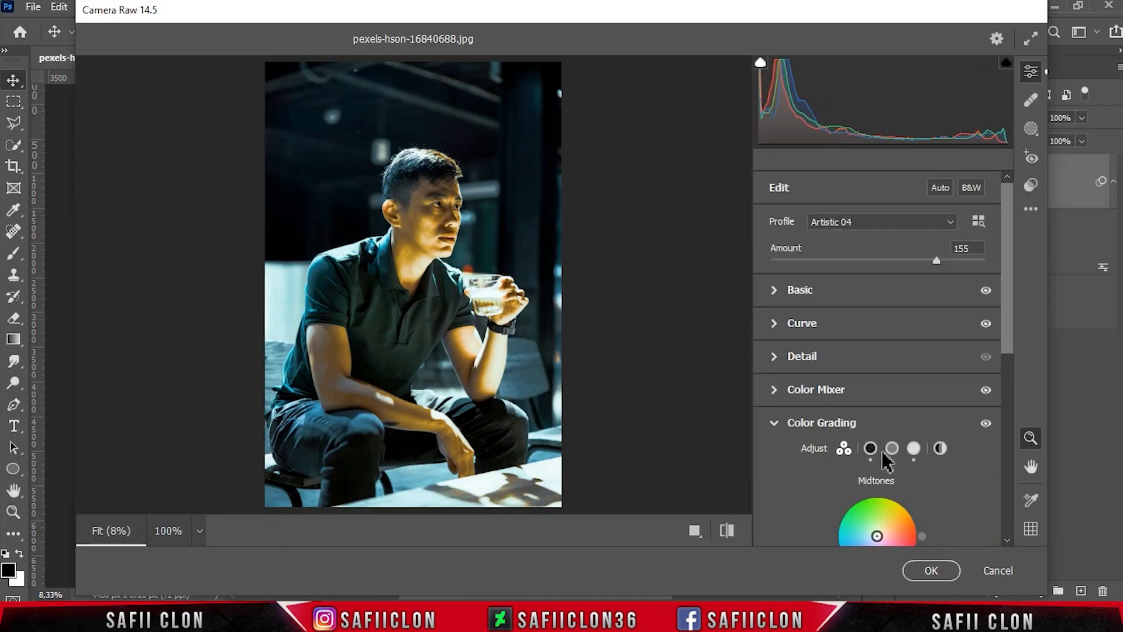
# - Review the before and after previews, confirm the Camera Raw filter, and check the EDIT layer against the original
pyautogui.click(693, 530)
pyautogui.click(651, 530)
pyautogui.click(652, 531)
pyautogui.click(652, 530)
pyautogui.click(931, 570)
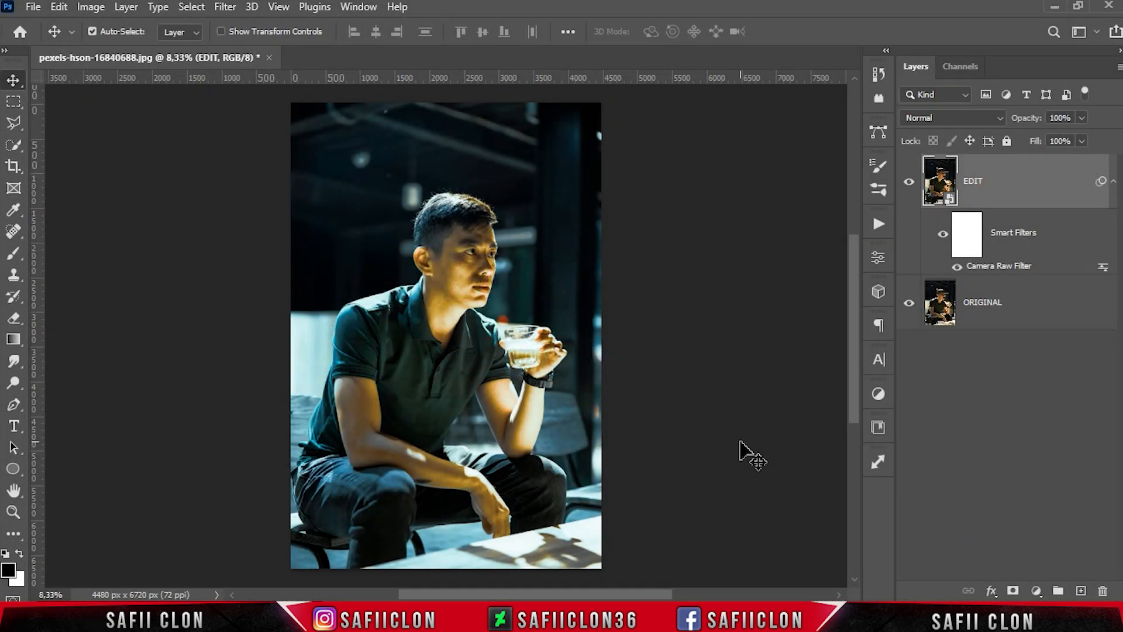
pyautogui.click(909, 185)
pyautogui.click(908, 184)
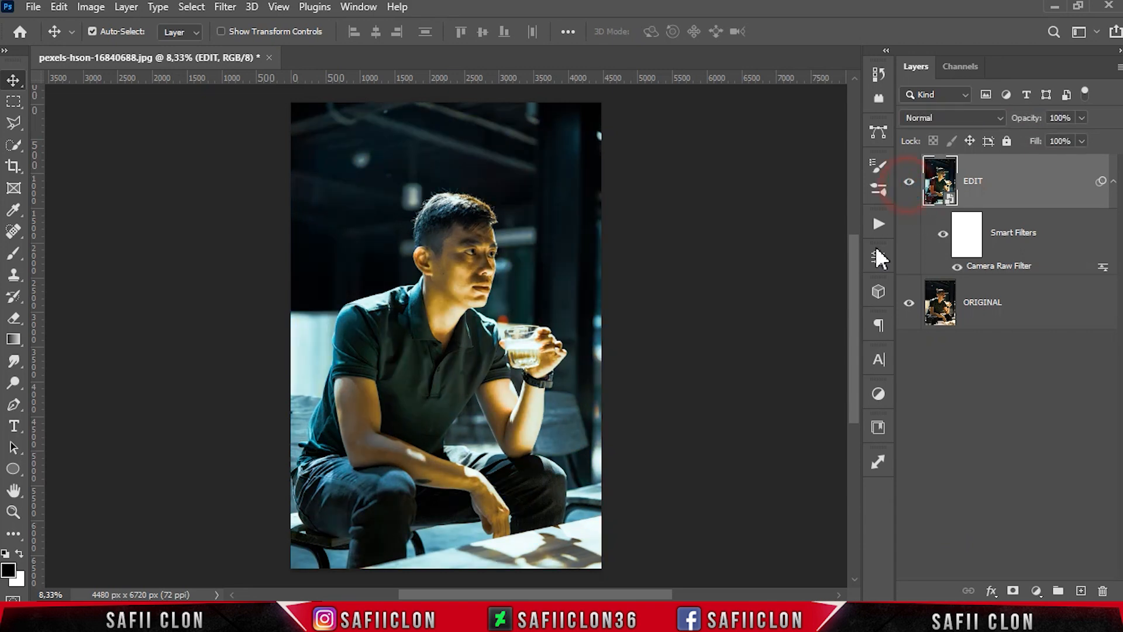
# - Open the JPG of the man holding a camera on a city street from the Classic Blue folder
pyautogui.click(33, 7)
pyautogui.click(72, 40)
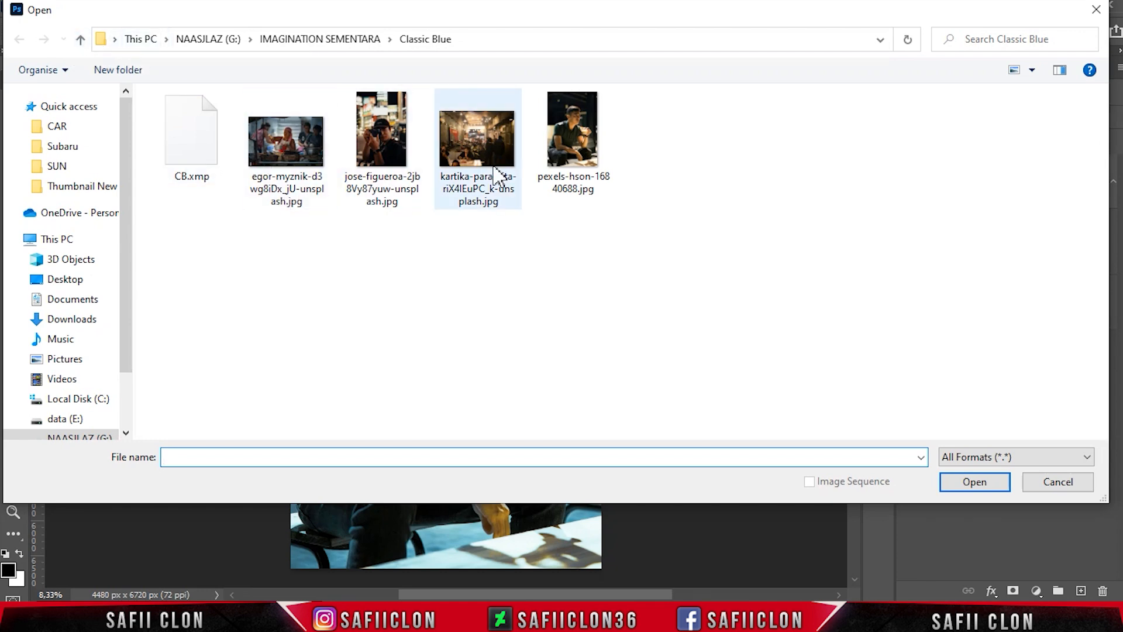
pyautogui.click(366, 159)
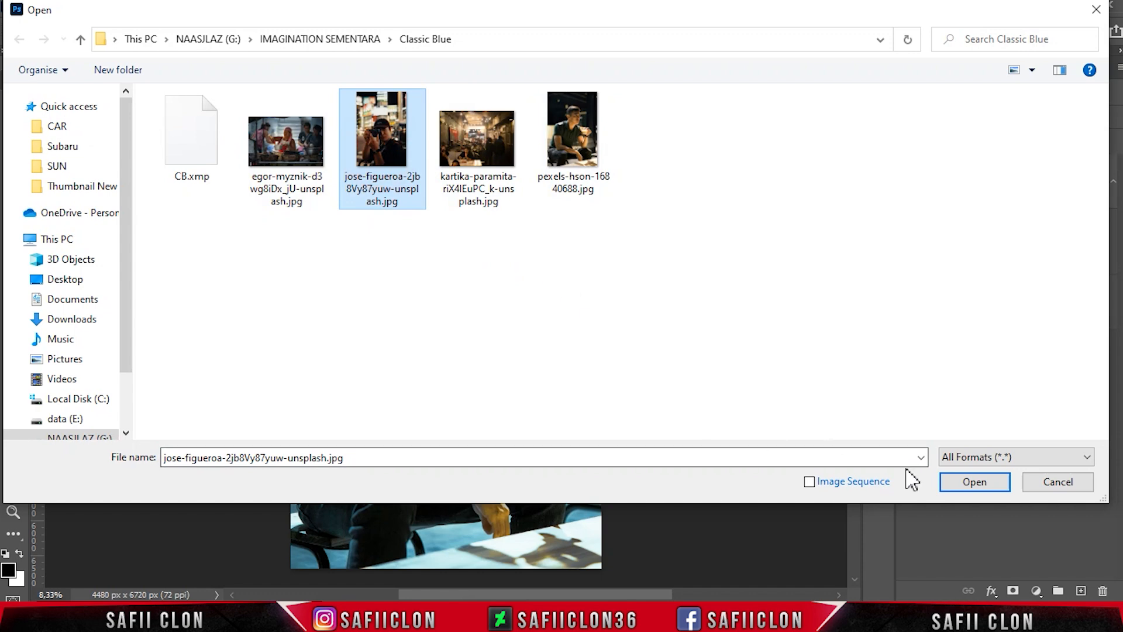
pyautogui.click(973, 482)
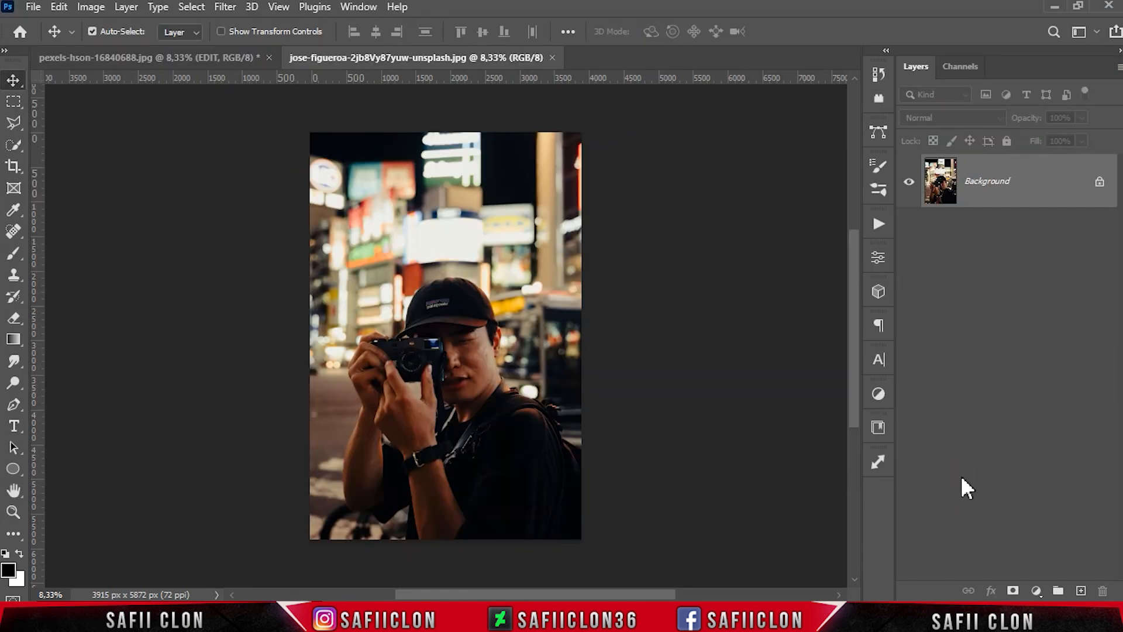
# - Unlock and duplicate the street photo's background layer, and convert the copy to a Smart Object
pyautogui.click(1099, 186)
pyautogui.rightClick(1041, 183)
pyautogui.click(853, 87)
pyautogui.click(694, 155)
pyautogui.rightClick(1054, 186)
pyautogui.click(929, 227)
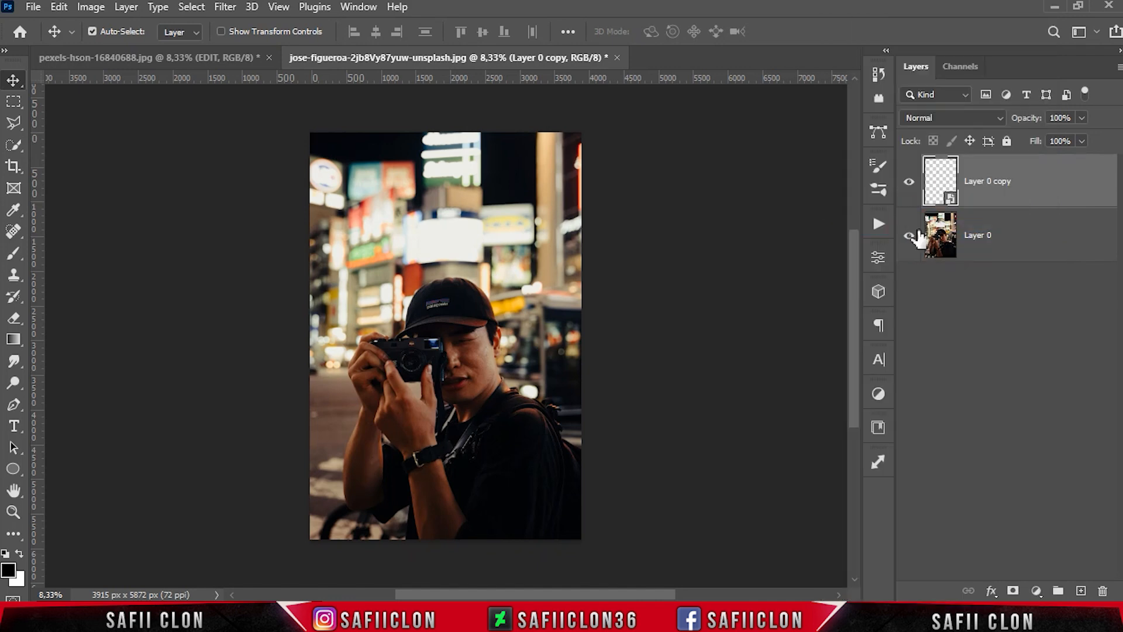
# - Start the Camera Raw Filter on the Smart Object copy and load the saved CB.xmp settings from the Classic Blue folder
pyautogui.click(225, 6)
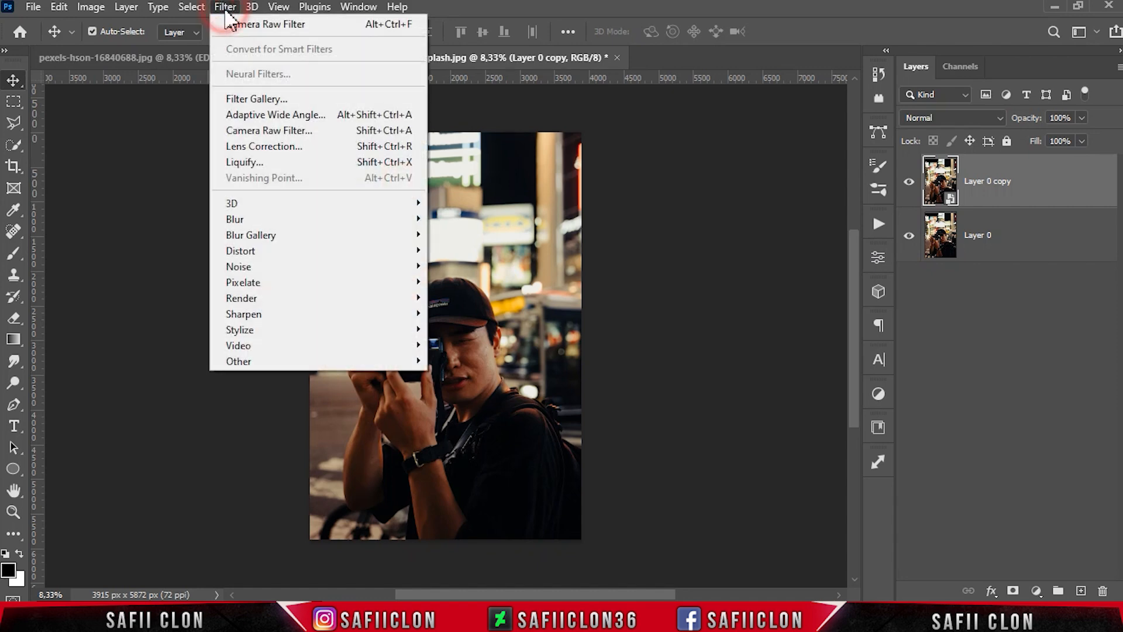
pyautogui.click(295, 132)
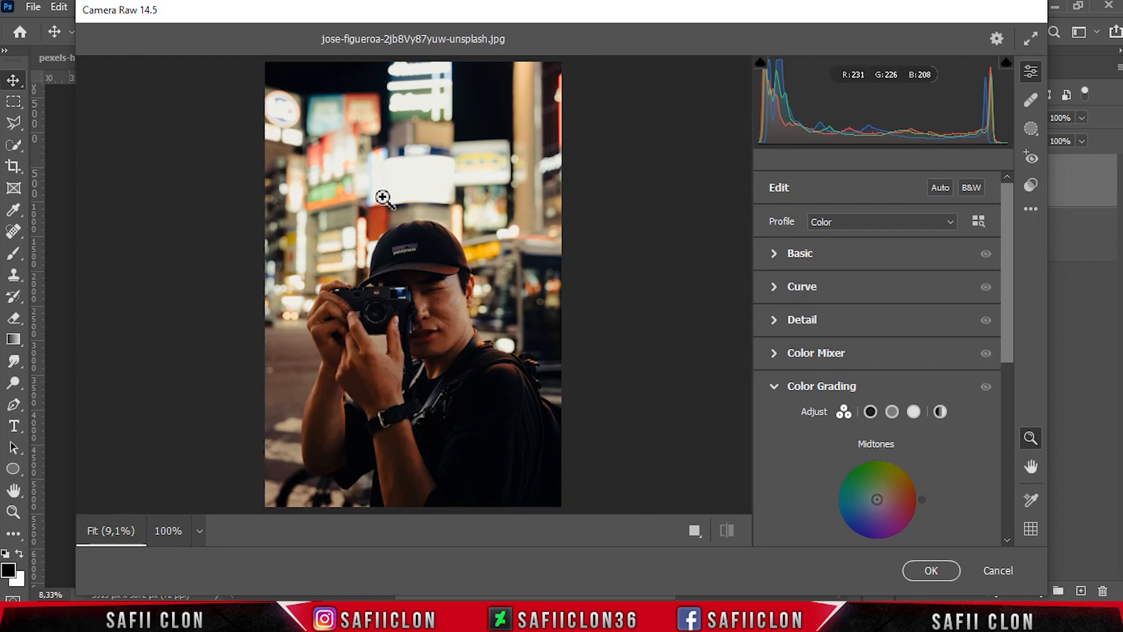
pyautogui.click(1030, 209)
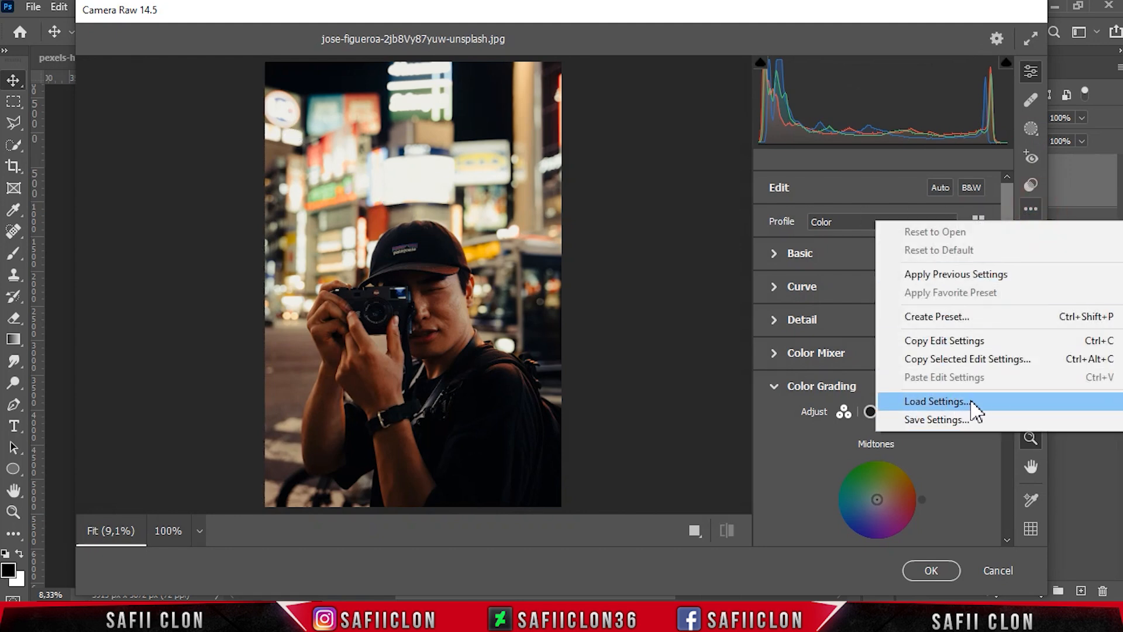
pyautogui.click(972, 402)
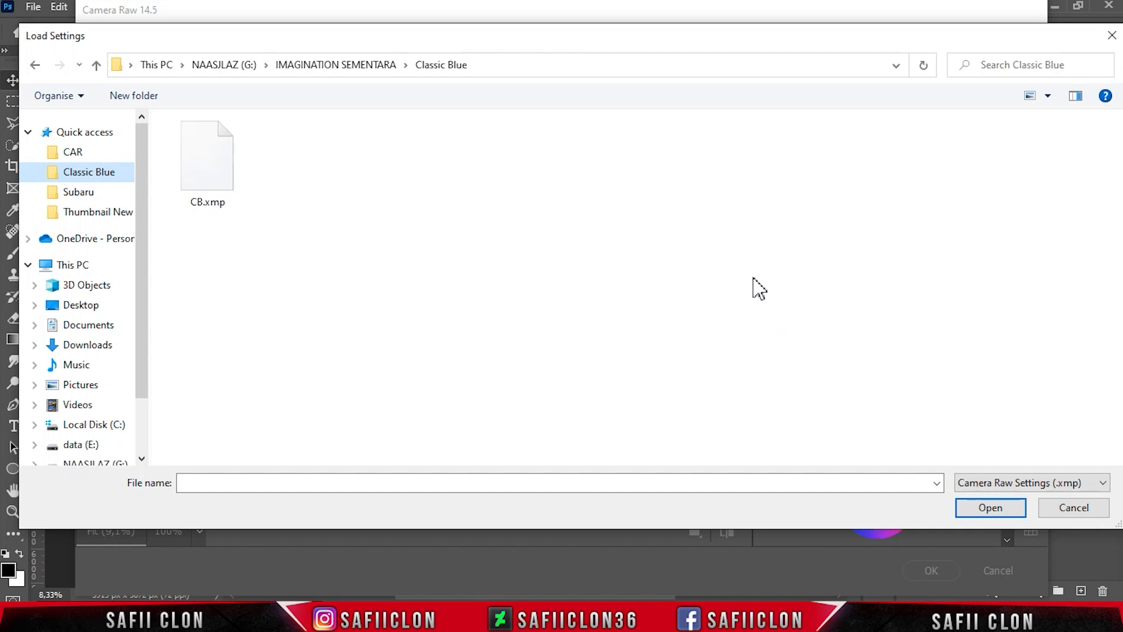
pyautogui.click(227, 182)
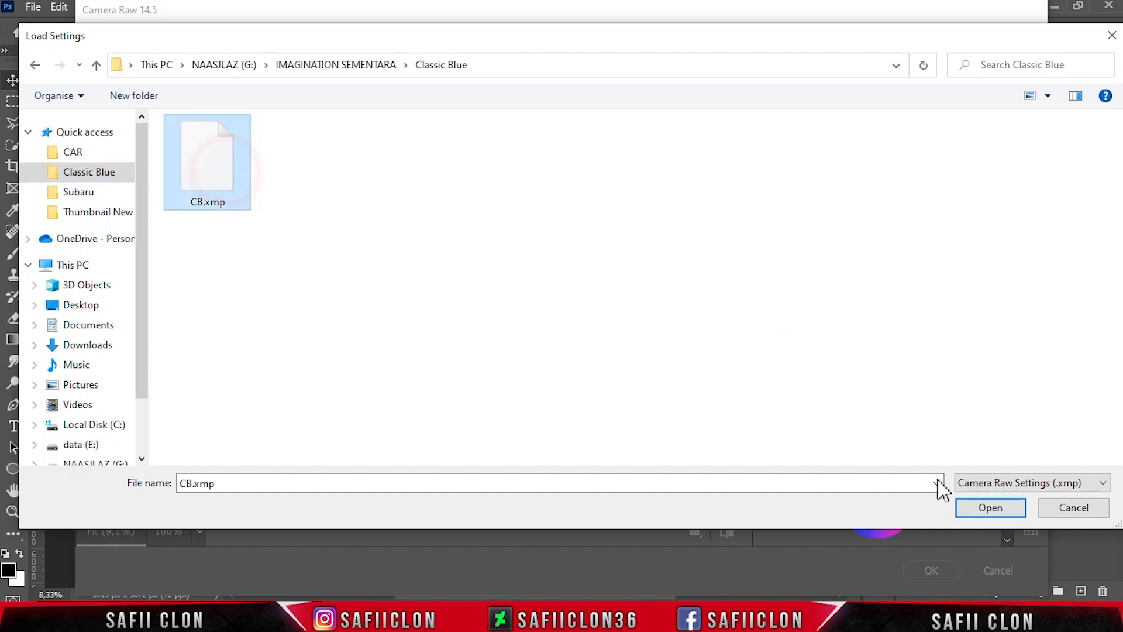
pyautogui.click(1011, 509)
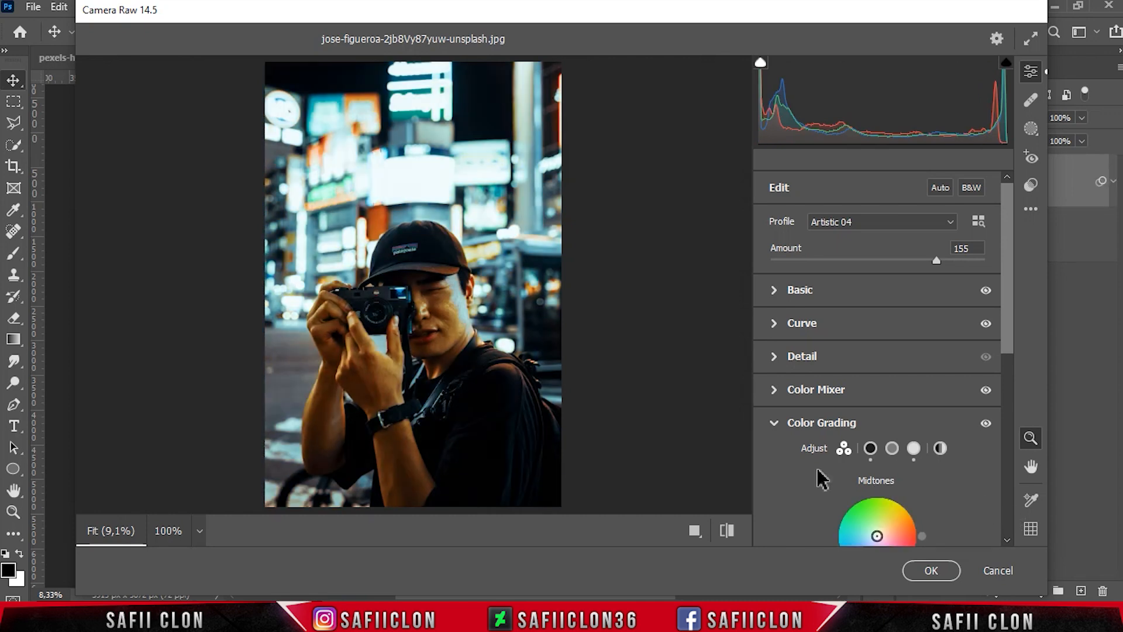
# - Cycle through the before and after previews of the street photo and confirm the Camera Raw filter
pyautogui.click(696, 531)
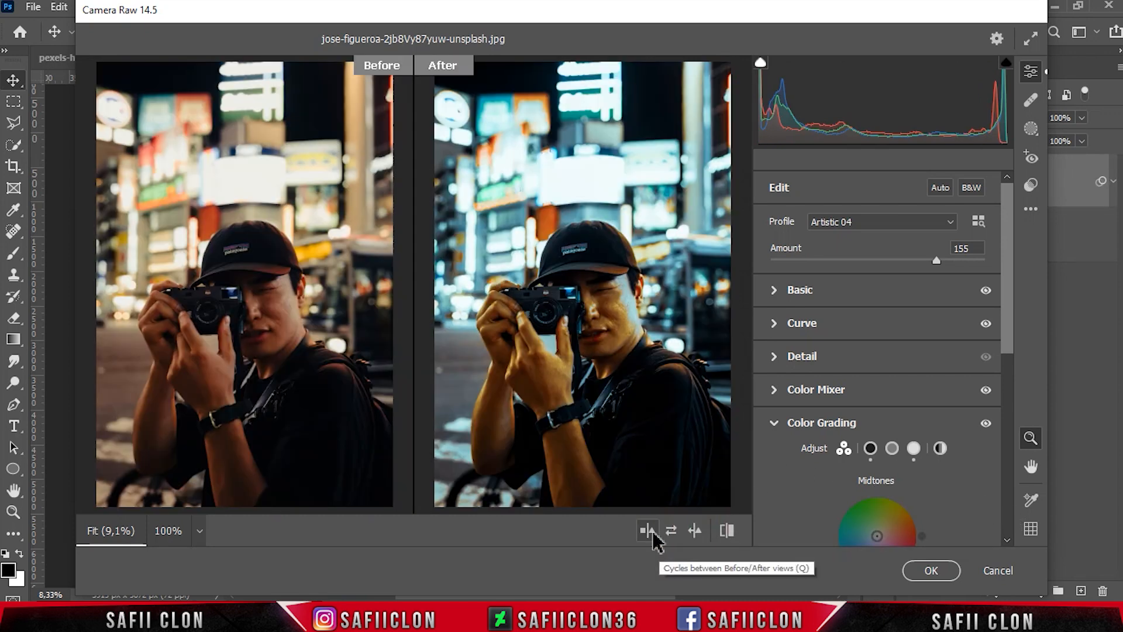
pyautogui.click(648, 531)
pyautogui.click(649, 532)
pyautogui.click(649, 532)
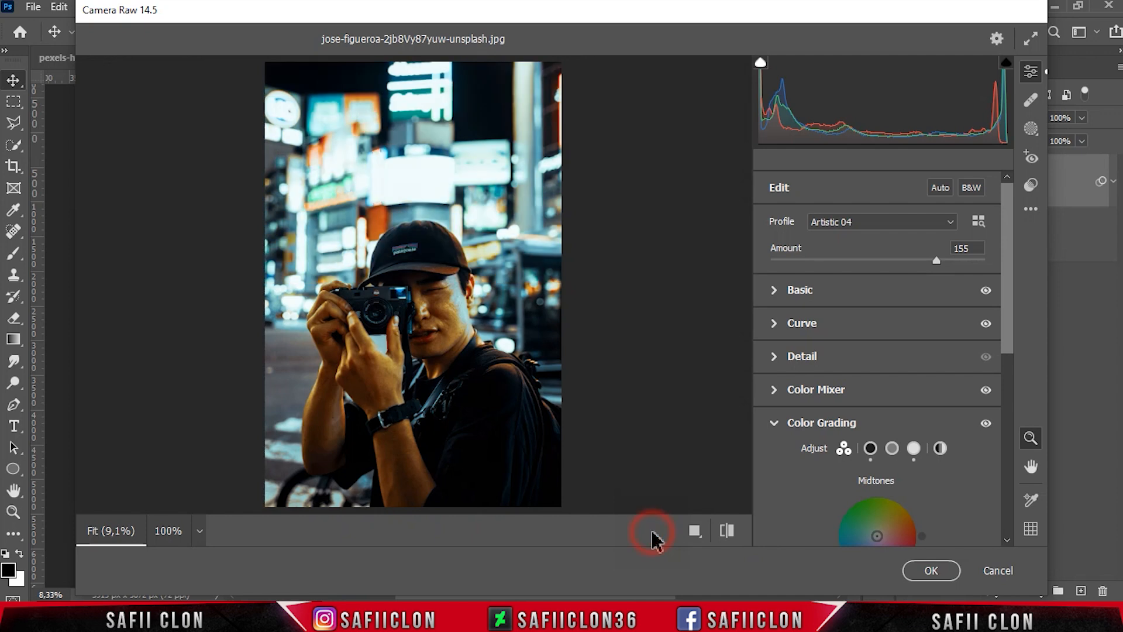
pyautogui.click(939, 571)
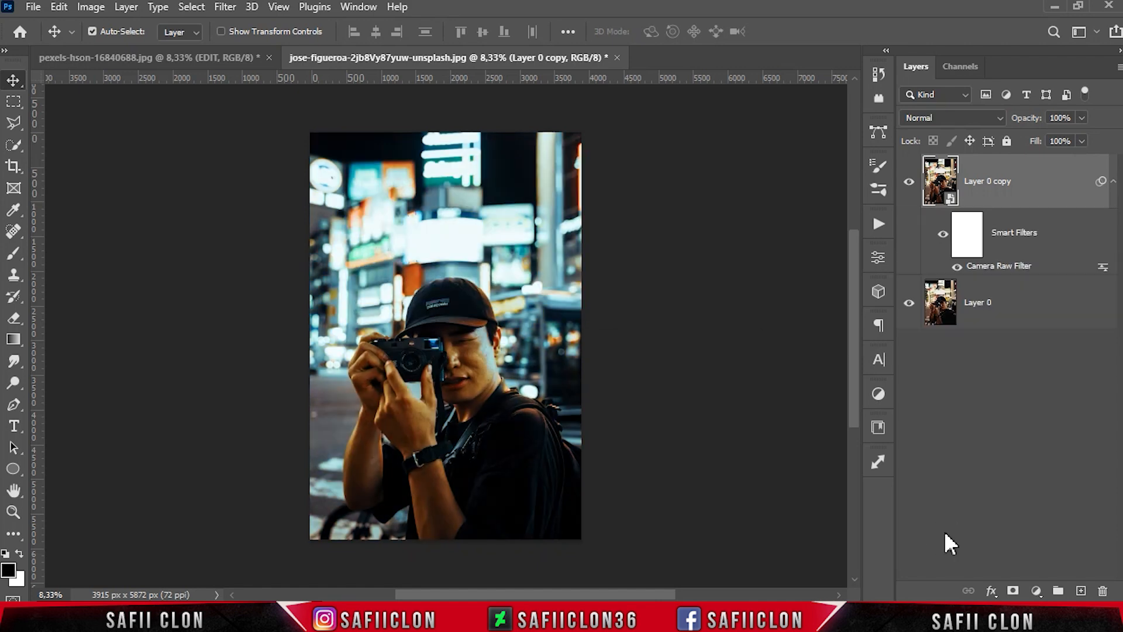
# - Compare the graded Layer 0 copy with the original street photo by toggling the copy's visibility
pyautogui.click(909, 182)
pyautogui.click(909, 183)
pyautogui.click(910, 183)
pyautogui.click(909, 183)
# - Open the JPG of the night alley with parked motorcycles from the Classic Blue folder
pyautogui.click(34, 7)
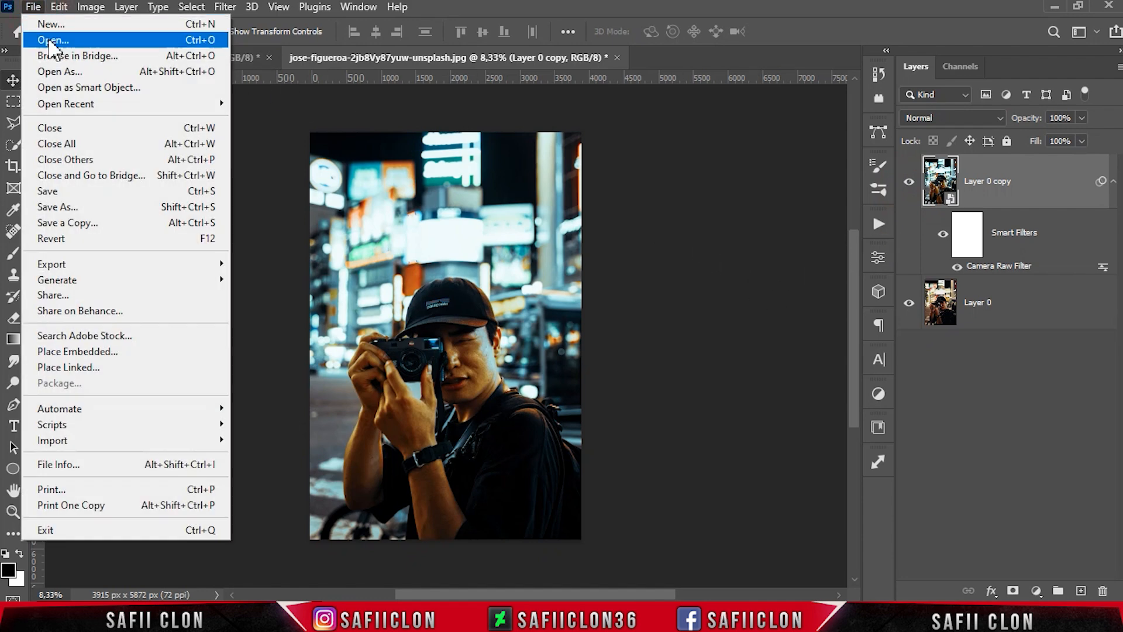
pyautogui.click(82, 41)
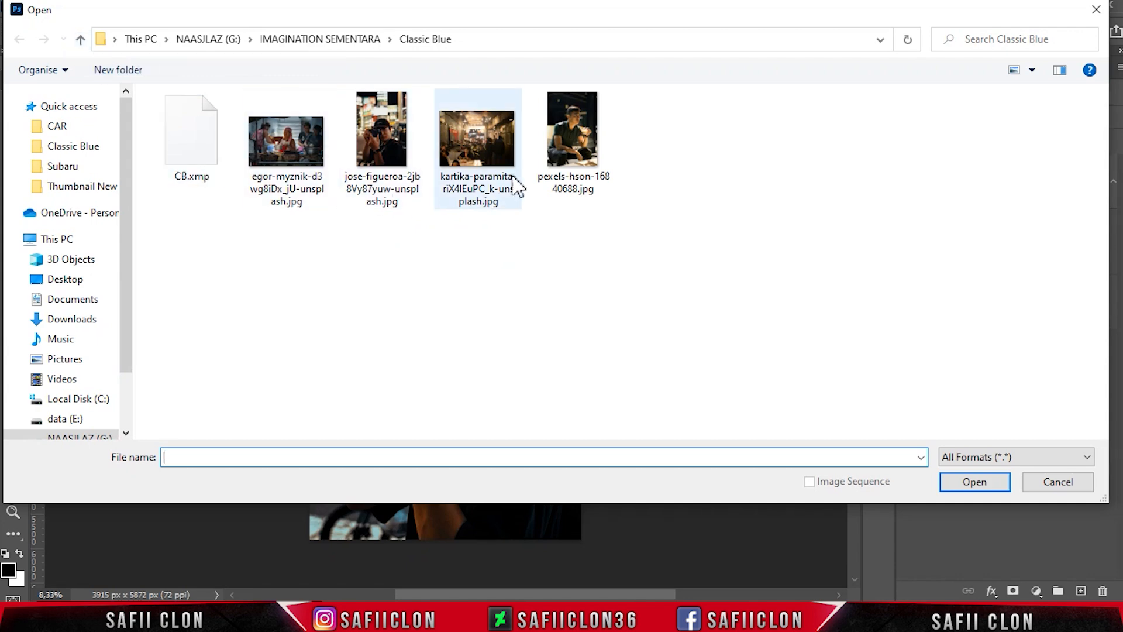
pyautogui.click(482, 179)
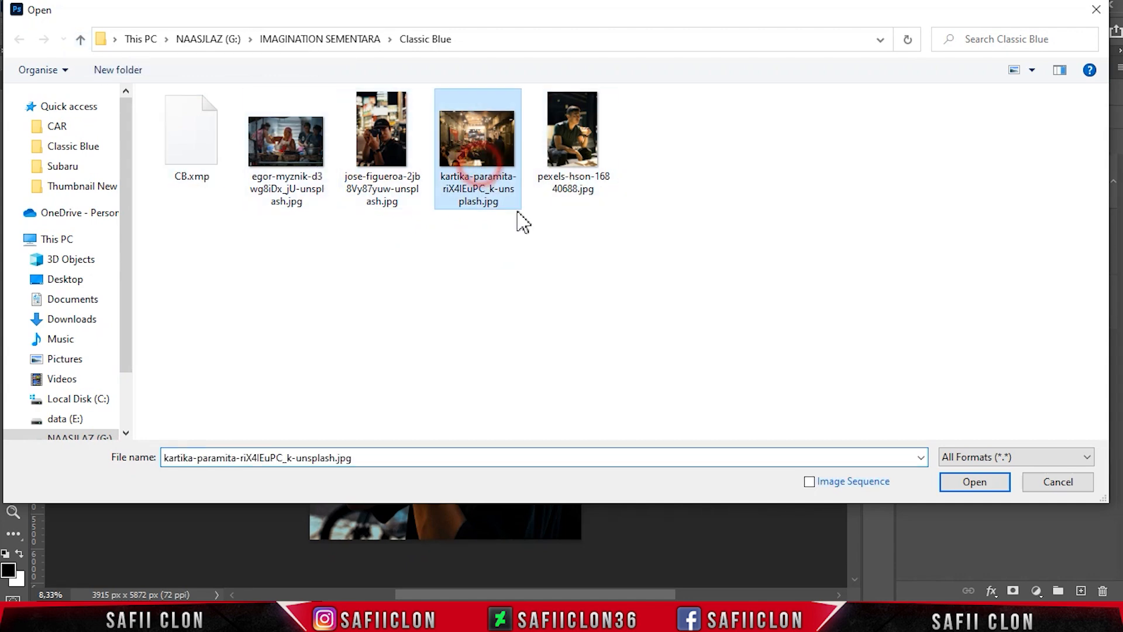
pyautogui.click(963, 484)
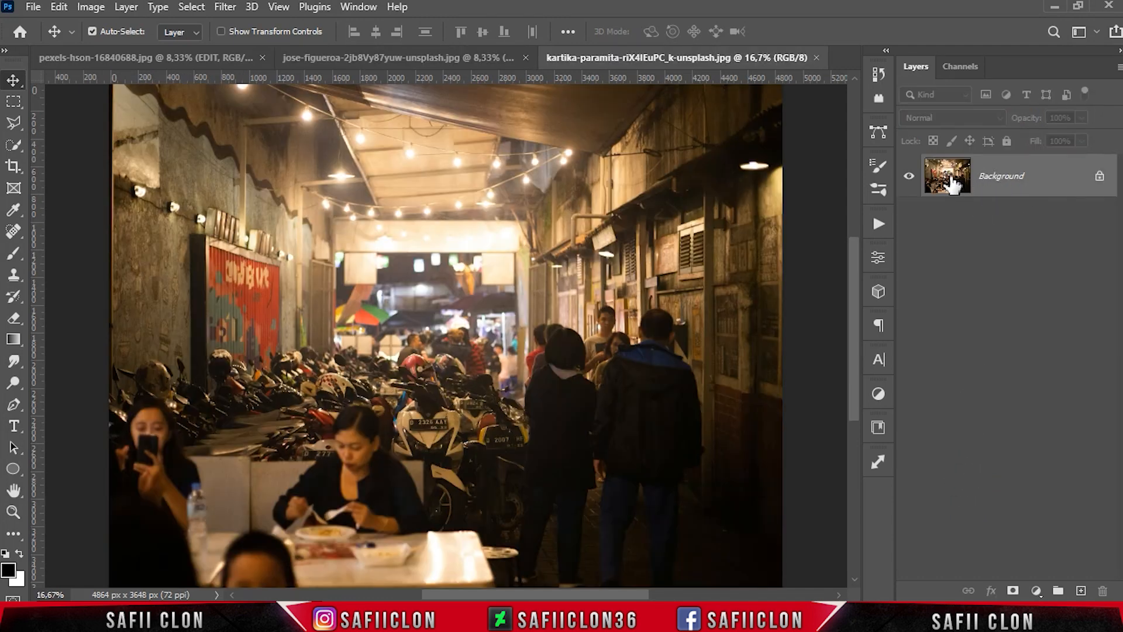
# - Duplicate the alley photo's background layer as Background copy and reapply the last-used Camera Raw Filter to the copy
pyautogui.rightClick(1040, 179)
pyautogui.click(1010, 216)
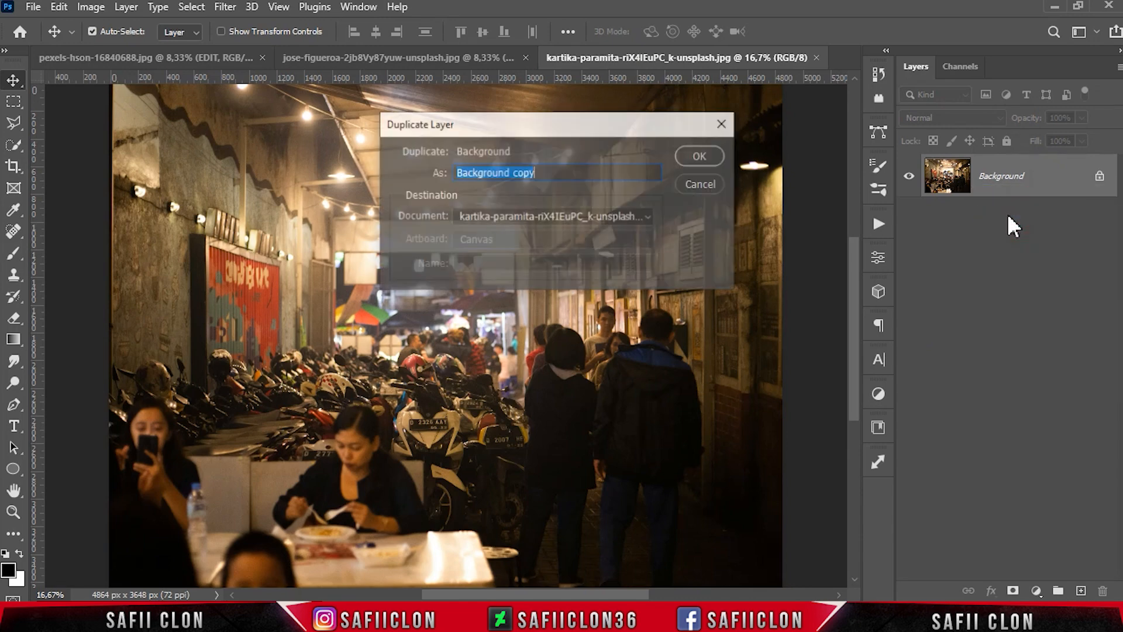
pyautogui.click(705, 156)
pyautogui.click(1066, 177)
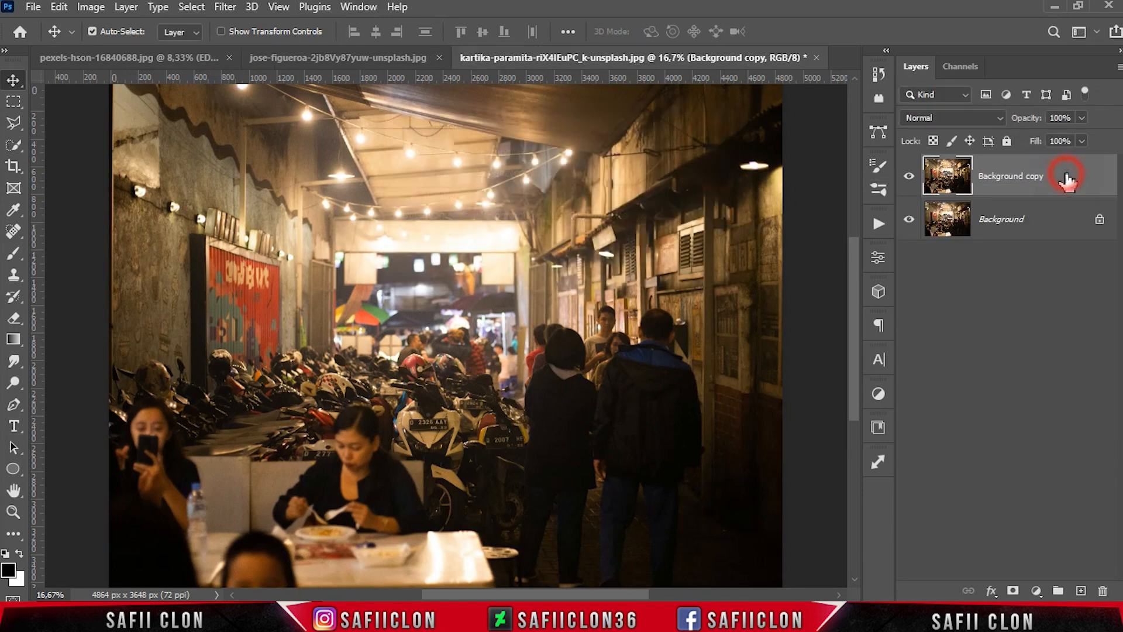
pyautogui.click(227, 7)
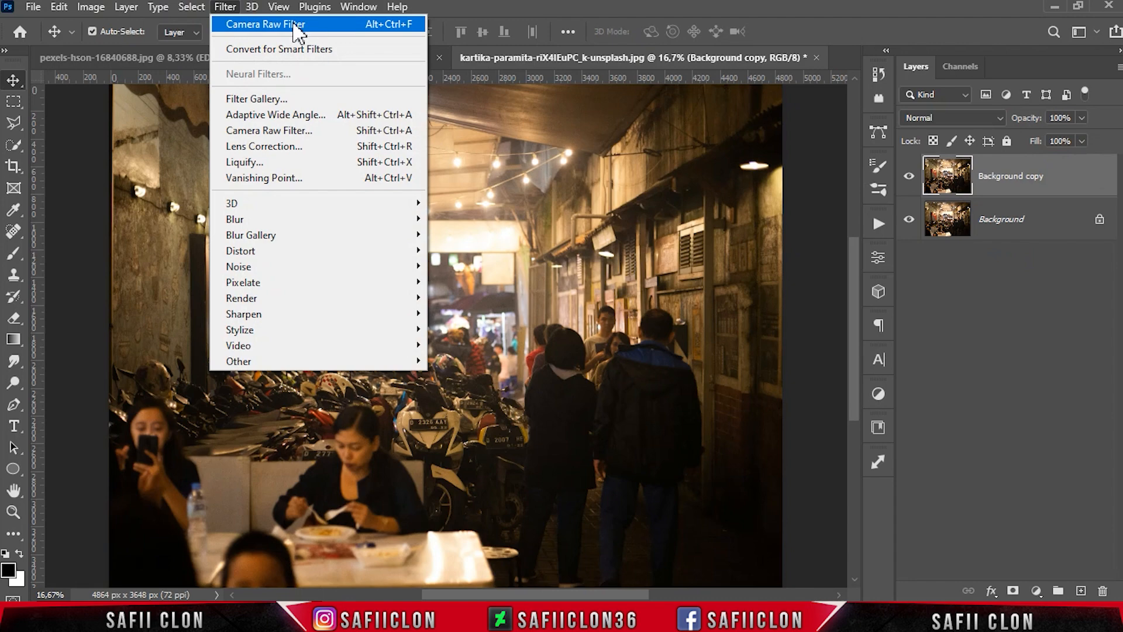
pyautogui.click(326, 26)
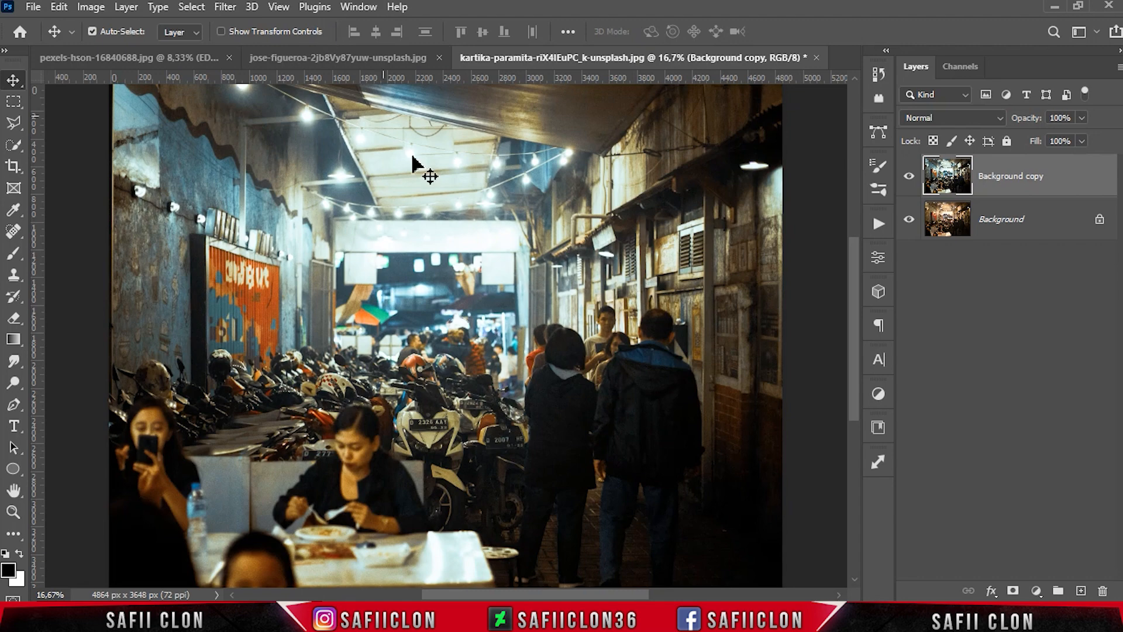
# - Compare the filtered Background copy with the original alley photo by toggling its visibility
pyautogui.click(909, 176)
pyautogui.click(910, 176)
pyautogui.click(909, 177)
pyautogui.click(909, 177)
pyautogui.click(909, 177)
pyautogui.click(909, 177)
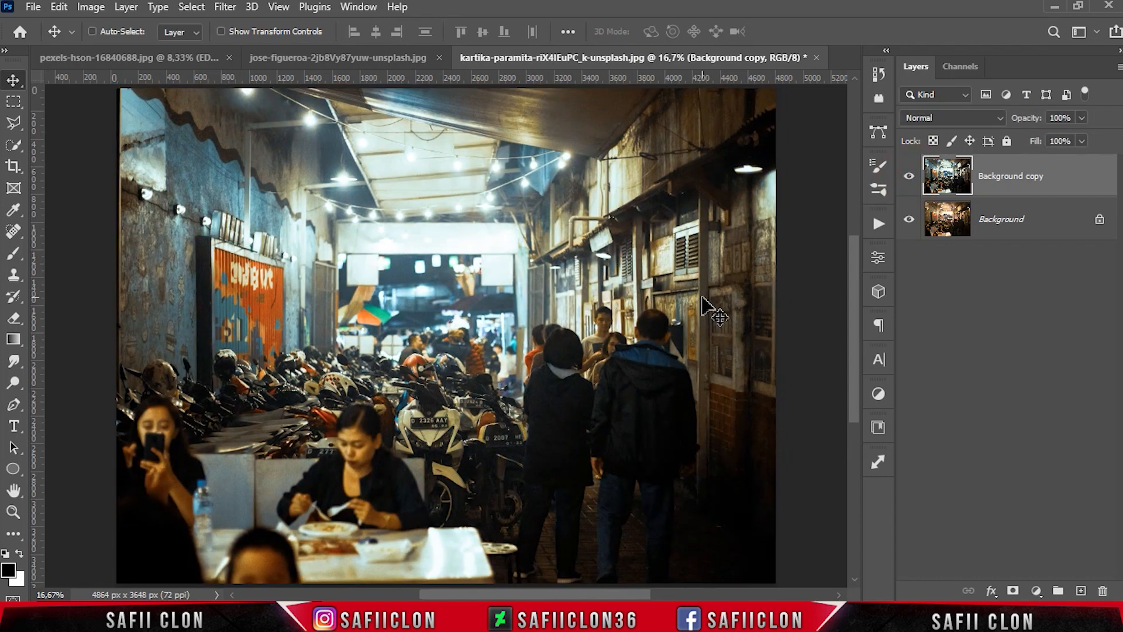
pyautogui.hotkey('ctrl', '-')
pyautogui.hotkey('ctrl', '+')
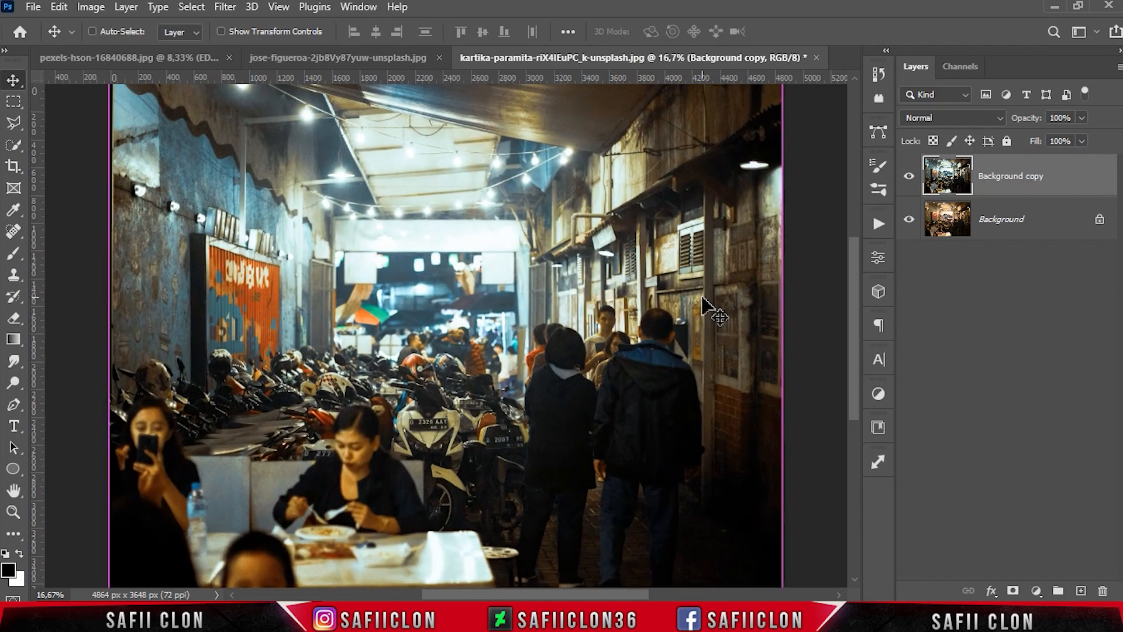
# - Open the JPG of the woman cooking at a street food stall from the Classic Blue folder
pyautogui.click(32, 7)
pyautogui.click(67, 41)
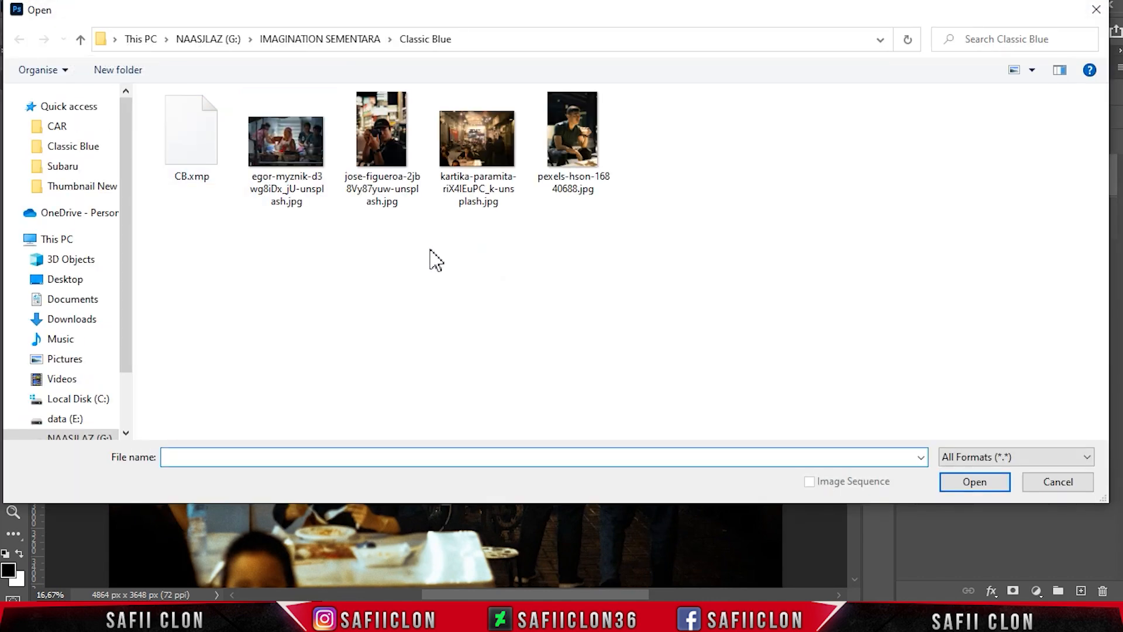
pyautogui.click(295, 186)
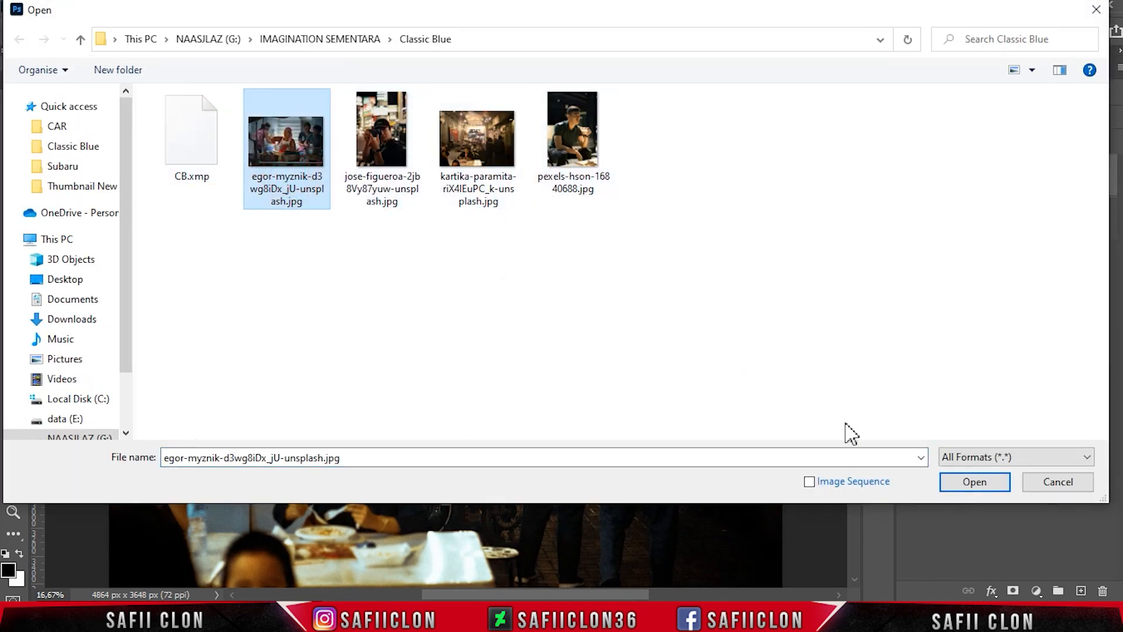
pyautogui.click(993, 483)
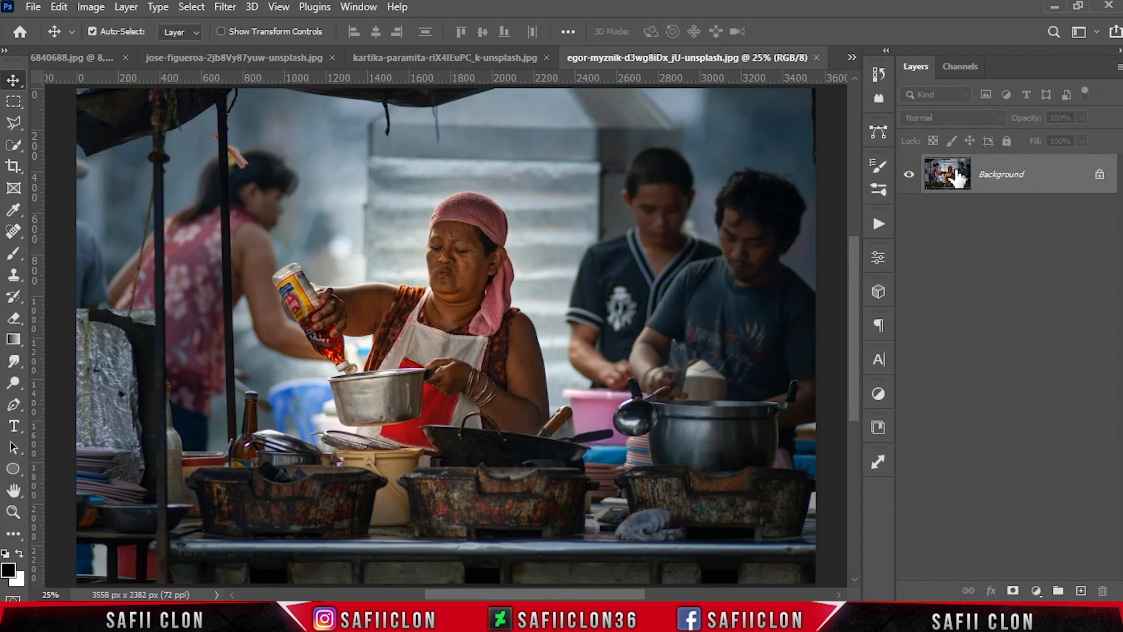
# - Duplicate the food stall photo's background layer and convert the duplicate to a Smart Object
pyautogui.hotkey('ctrl', 'j')
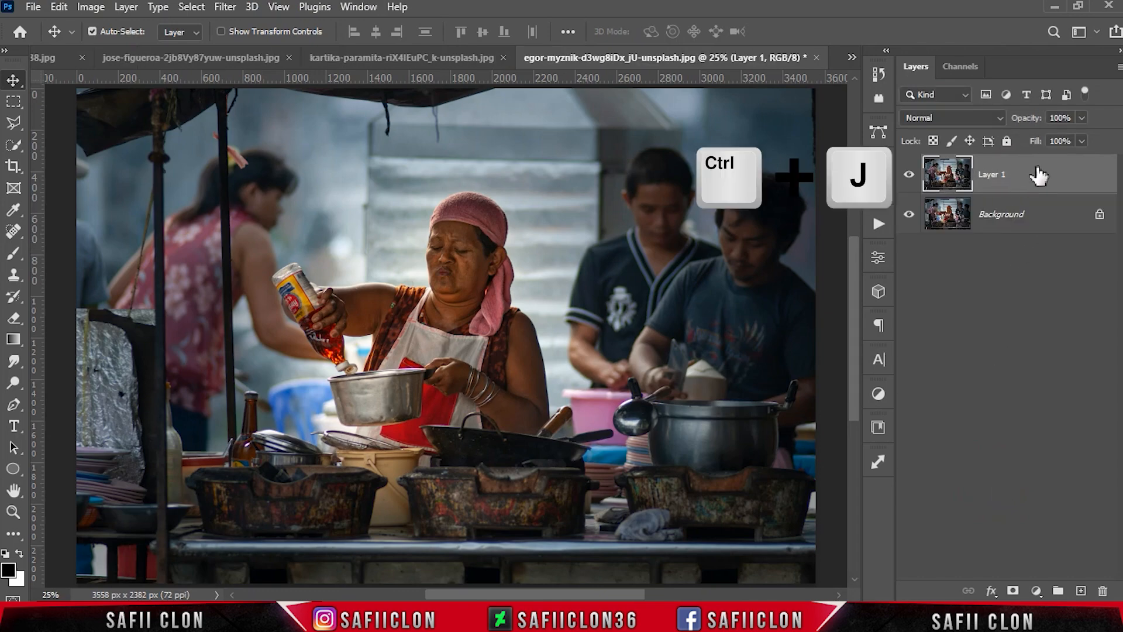
pyautogui.rightClick(1038, 174)
pyautogui.click(924, 228)
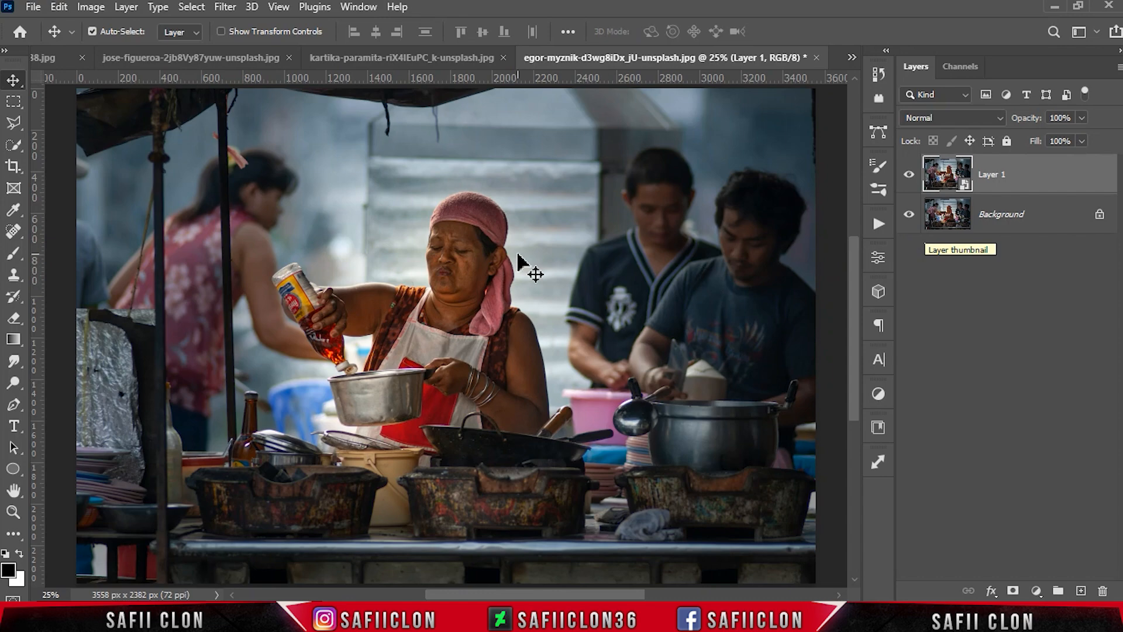
# - Start the Camera Raw Filter on the food stall Smart Object and apply the previous settings
pyautogui.click(225, 7)
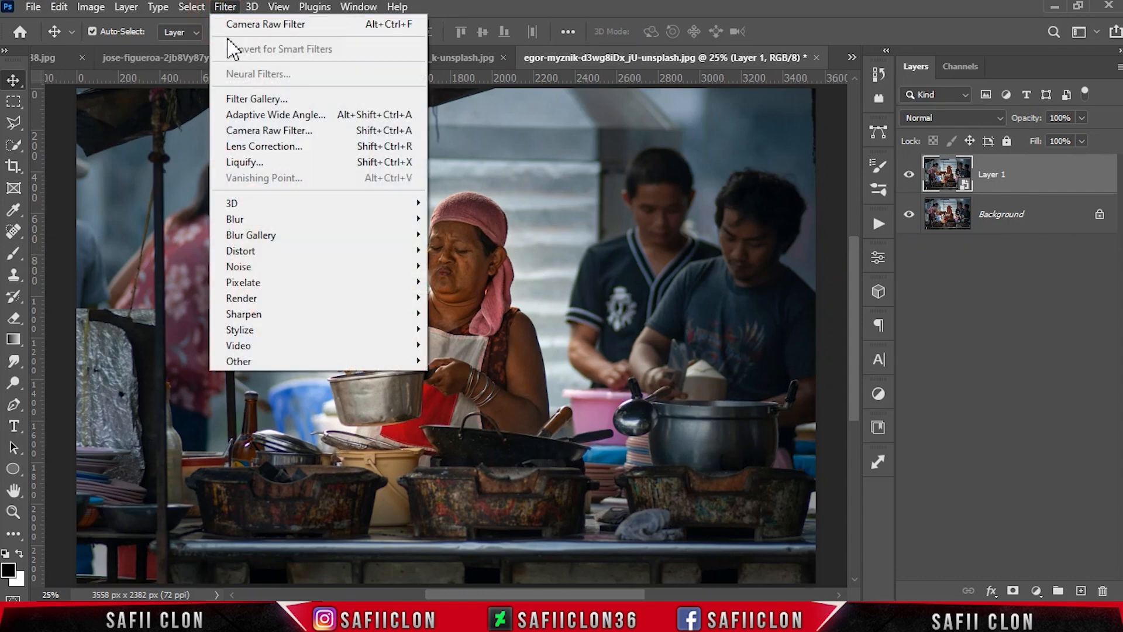
pyautogui.click(293, 131)
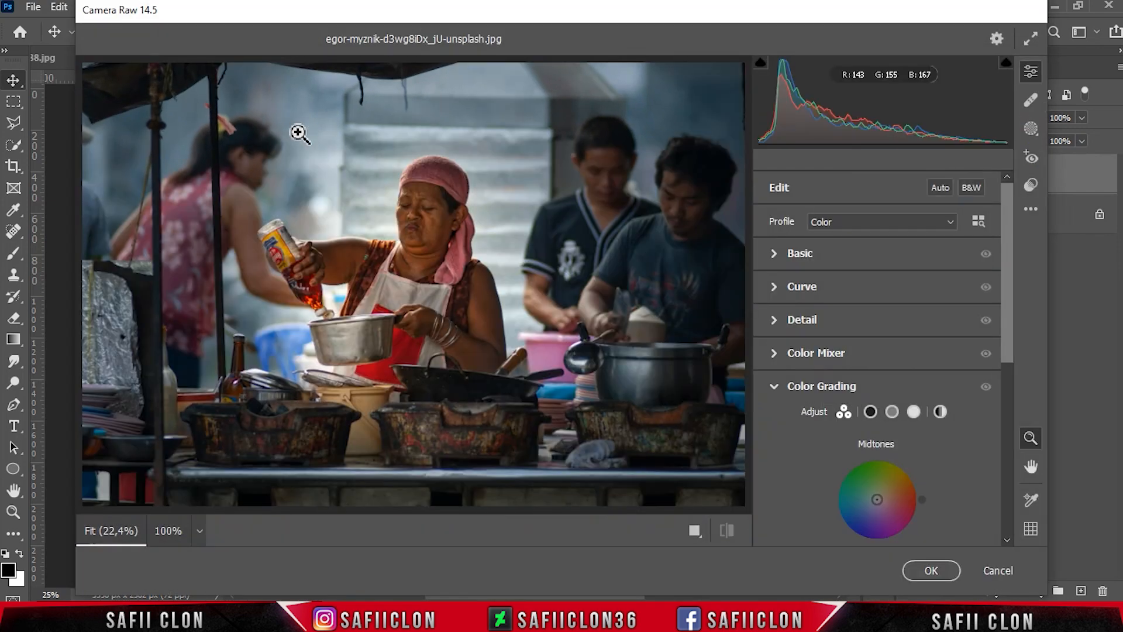
pyautogui.click(1031, 209)
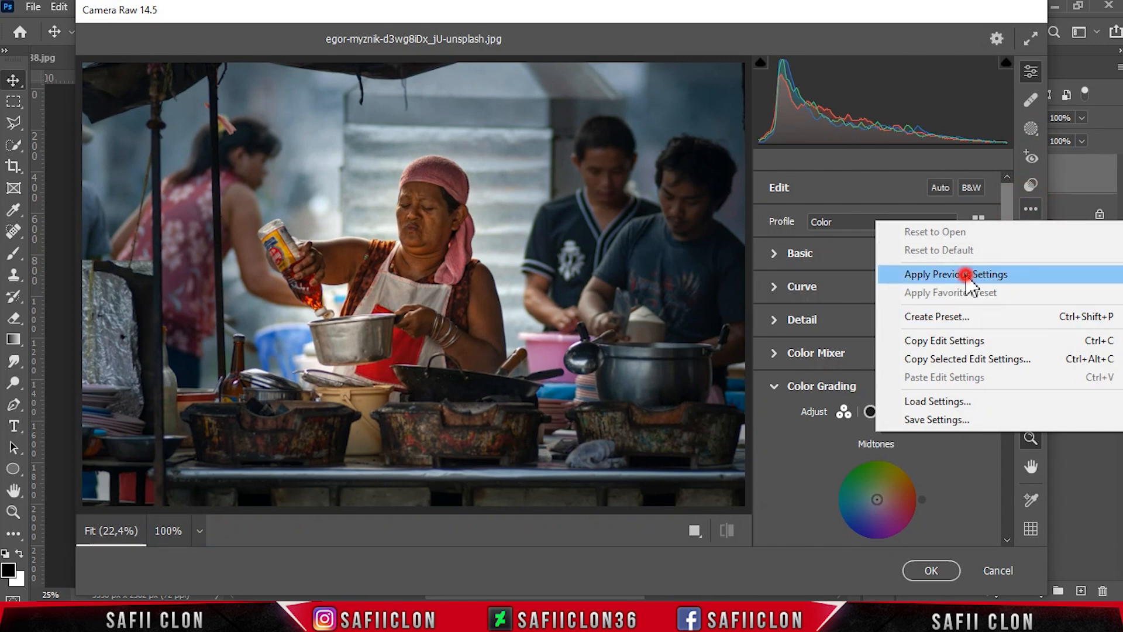
pyautogui.click(966, 275)
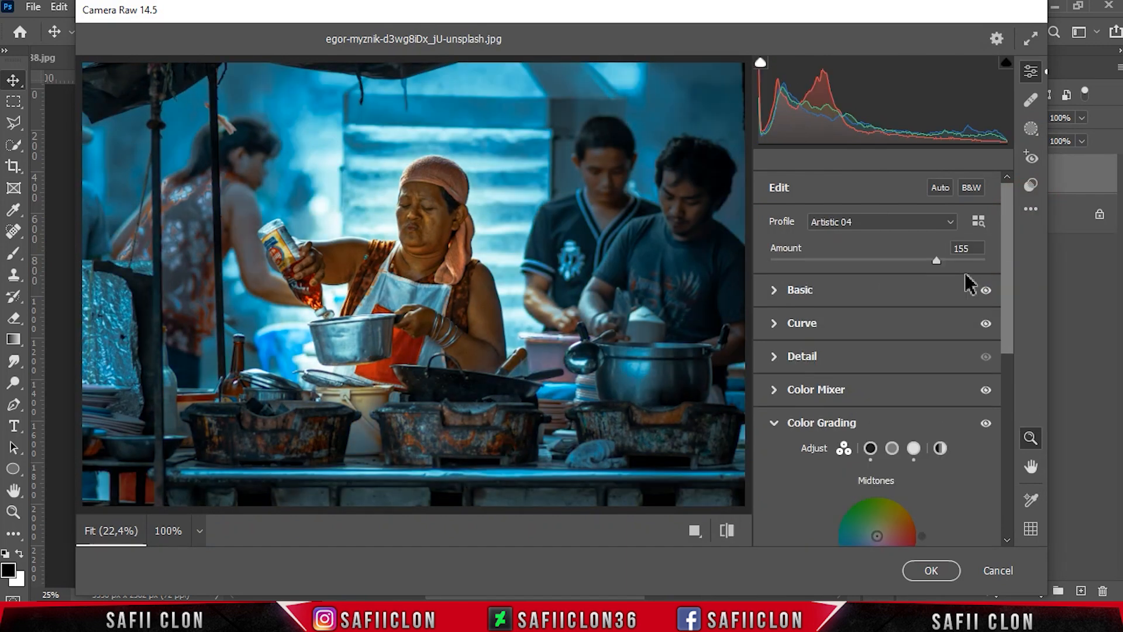
# - Cycle through the before and after previews of the food stall photo and confirm the Camera Raw filter
pyautogui.click(696, 529)
pyautogui.click(647, 531)
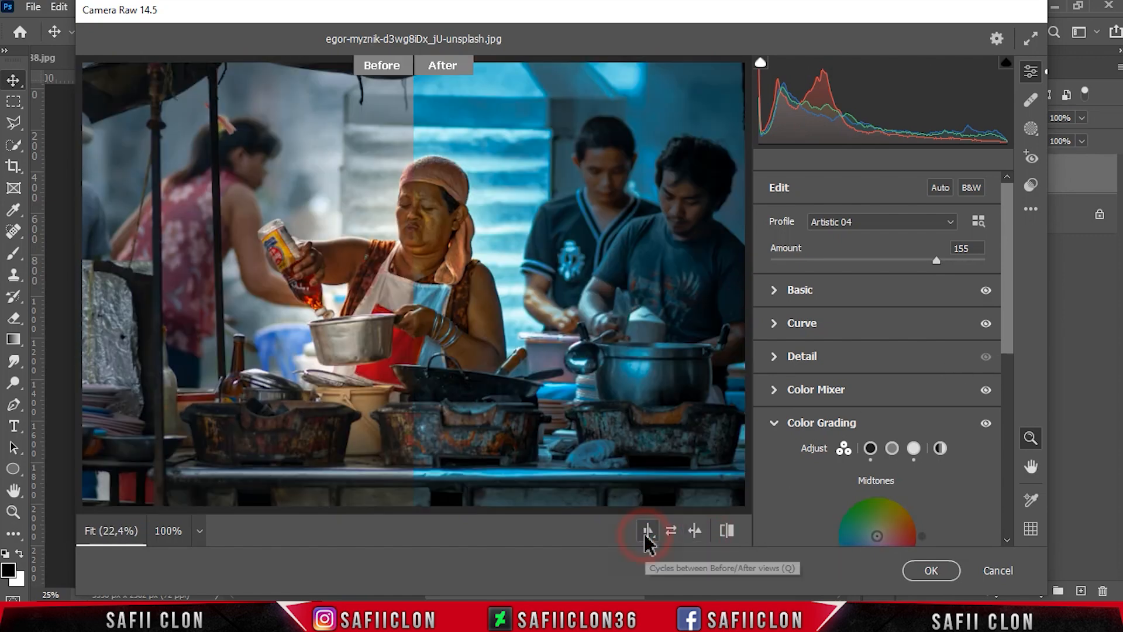
pyautogui.click(646, 531)
pyautogui.click(646, 531)
pyautogui.click(647, 531)
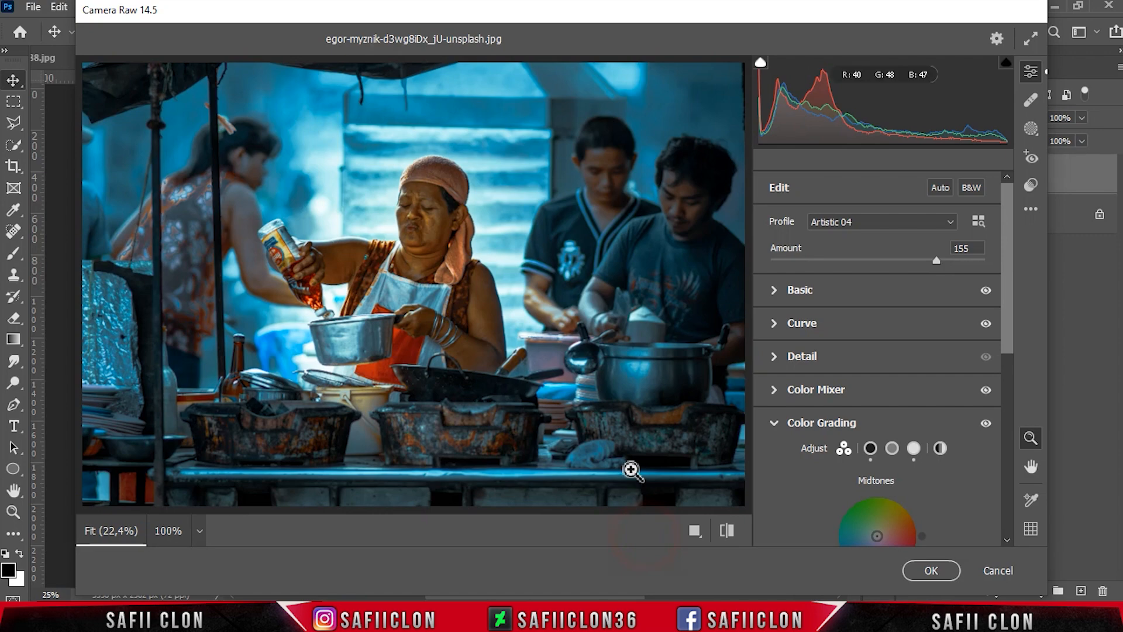
pyautogui.click(913, 571)
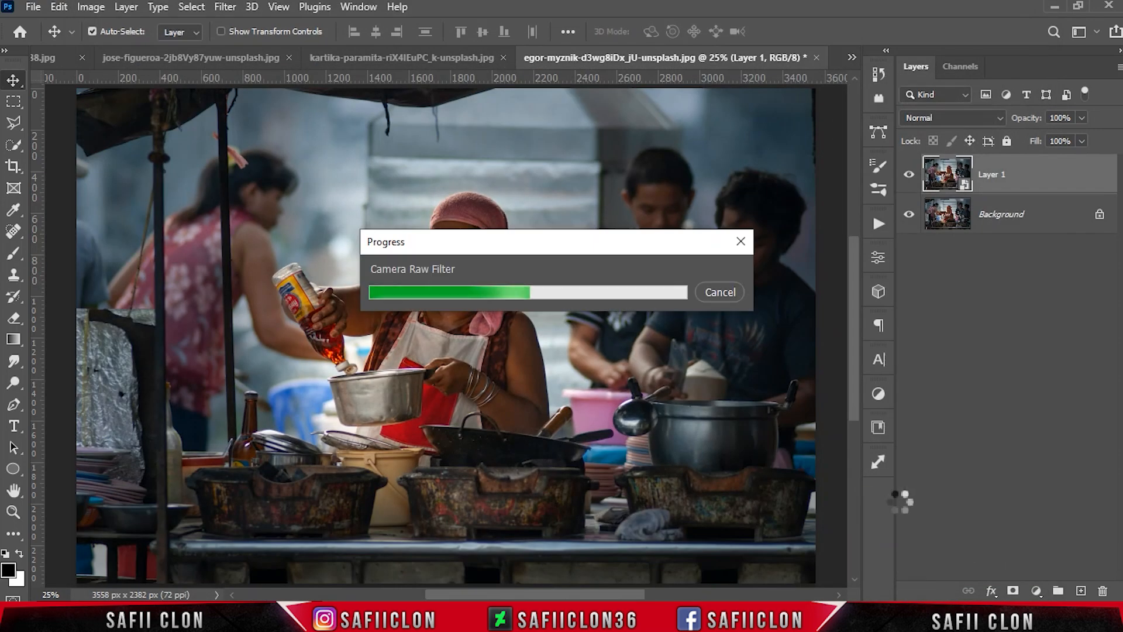
# - Compare the graded Layer 1 with the food stall photo's background and examine it at several magnifications
pyautogui.click(908, 175)
pyautogui.click(908, 174)
pyautogui.click(908, 175)
pyautogui.click(909, 175)
pyautogui.hotkey('ctrl', '-')
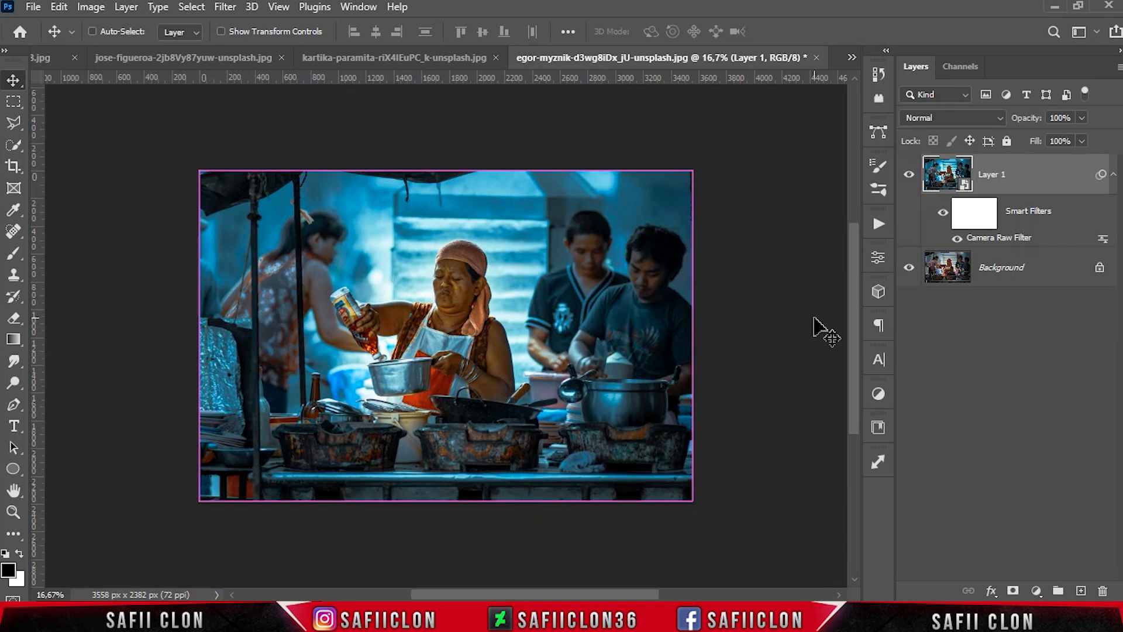
pyautogui.hotkey('ctrl', '-')
pyautogui.hotkey('ctrl', '+')
pyautogui.hotkey('ctrl', '+')
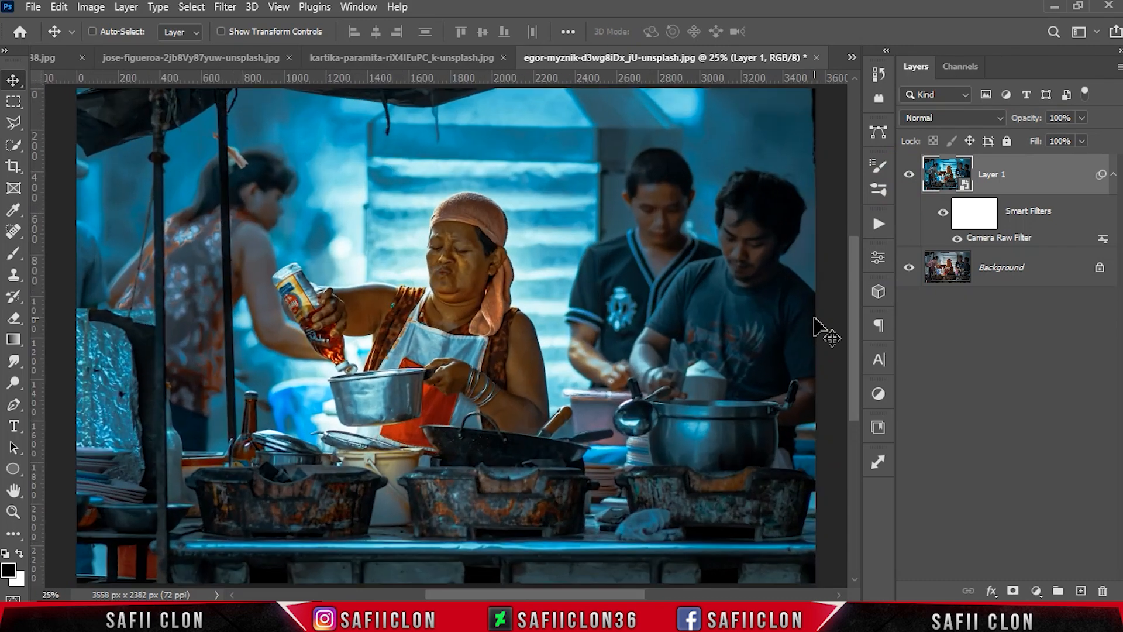
pyautogui.hotkey('ctrl', '-')
pyautogui.hotkey('ctrl', '+')
pyautogui.click(907, 178)
pyautogui.click(907, 178)
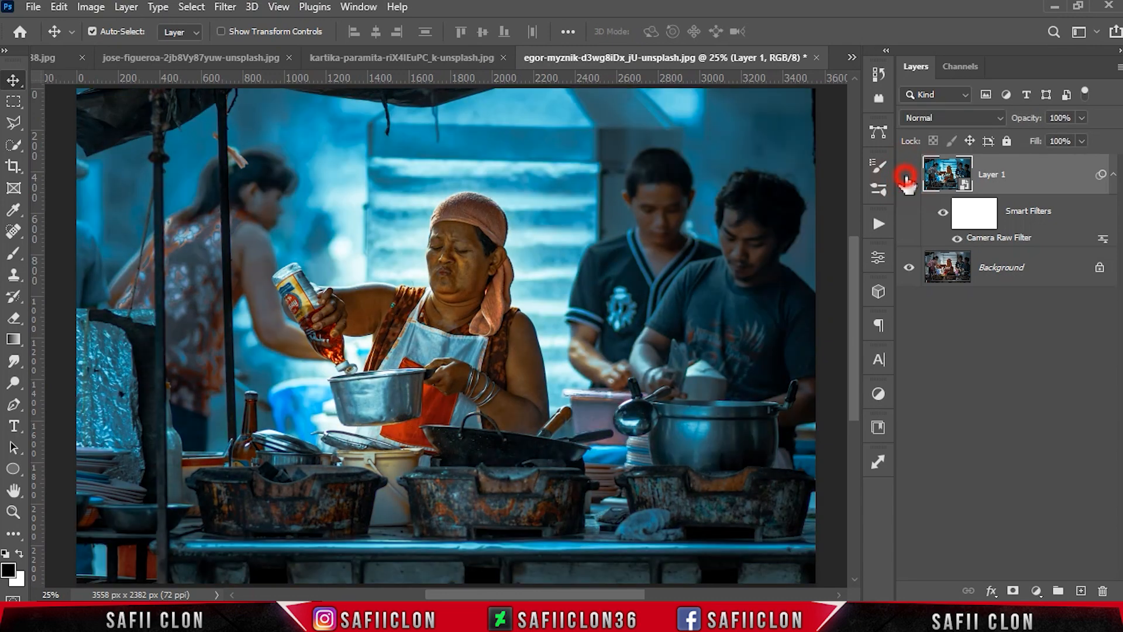
pyautogui.click(908, 178)
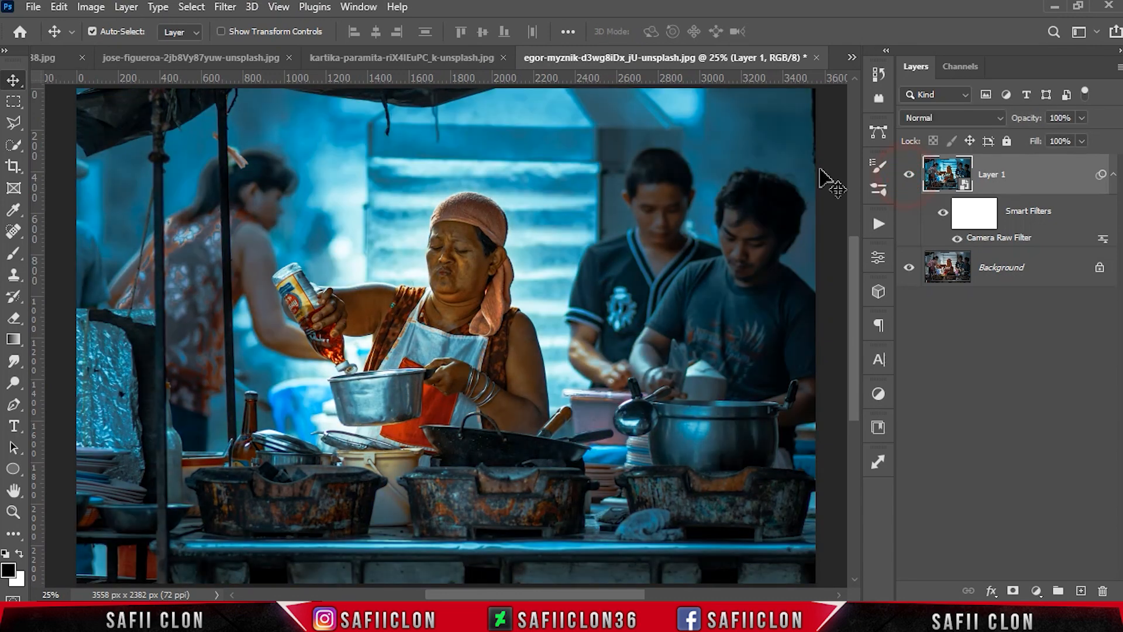
# - Go back to the alley photo, compare its graded copy with the original, and inspect the details up close
pyautogui.click(444, 57)
pyautogui.click(908, 176)
pyautogui.click(908, 177)
pyautogui.click(908, 176)
pyautogui.click(908, 177)
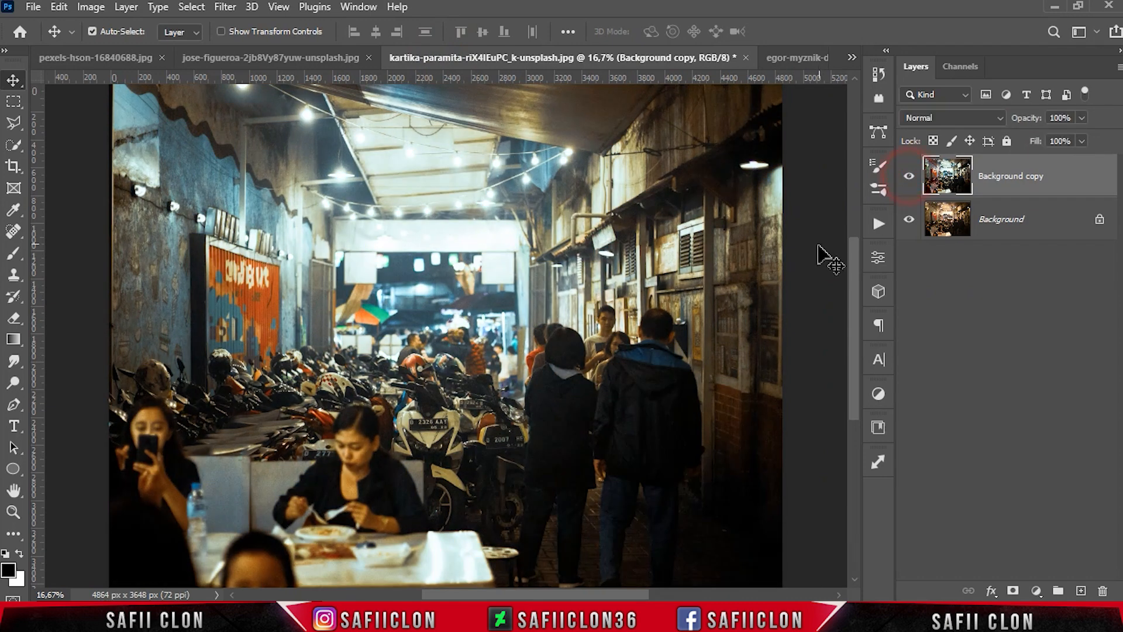
pyautogui.hotkey('ctrl', '+')
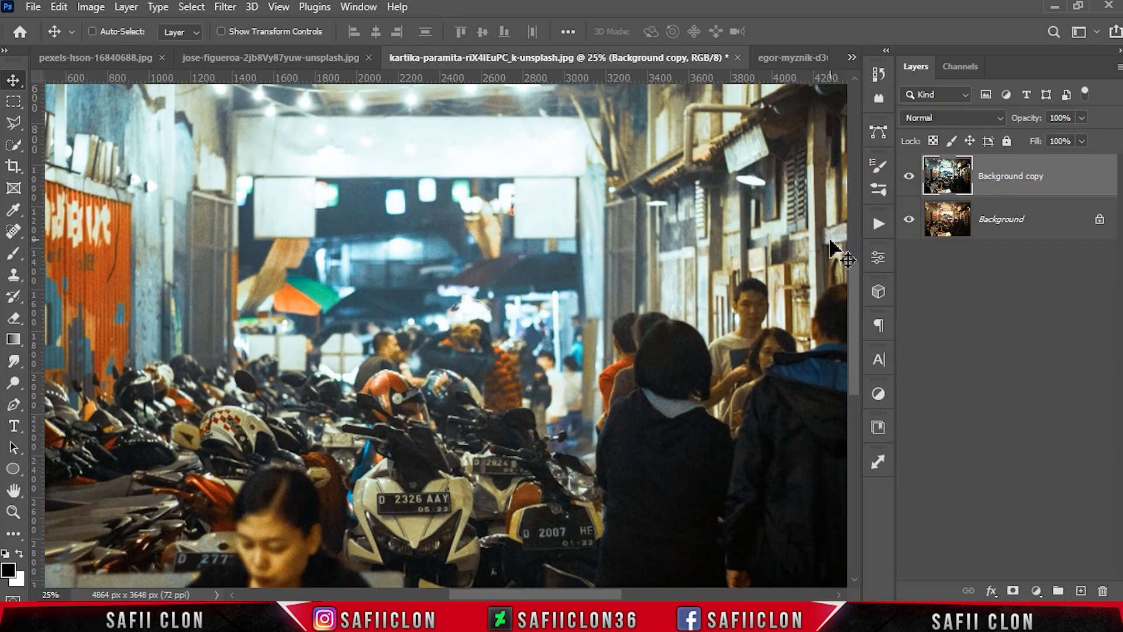
pyautogui.hotkey('ctrl', '+')
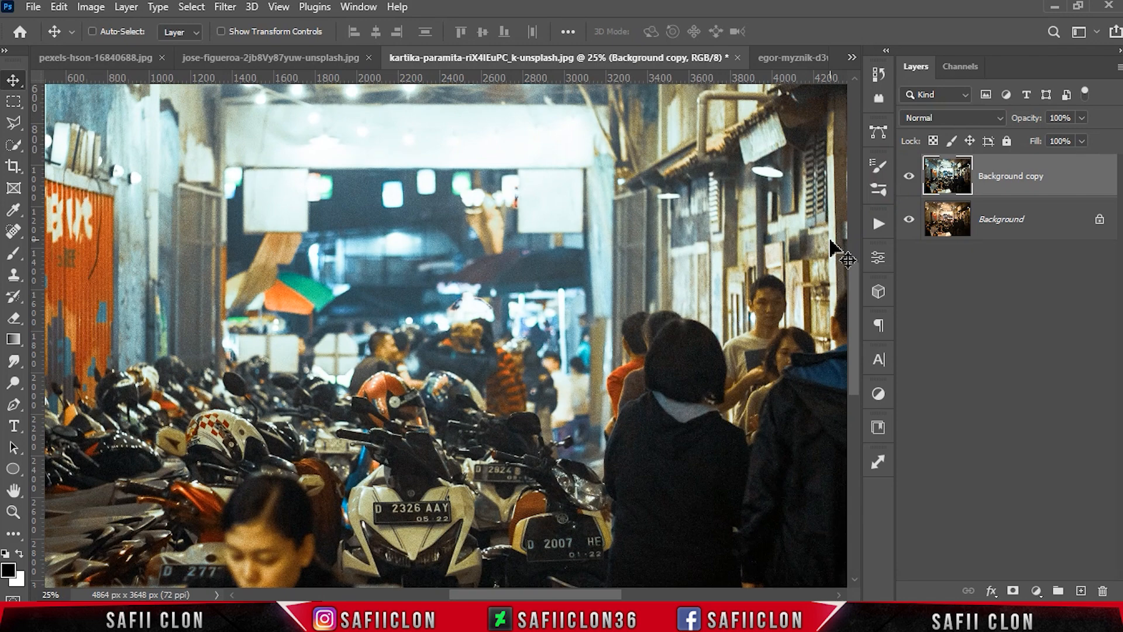
pyautogui.hotkey('ctrl', '-')
pyautogui.hotkey('ctrl', '-')
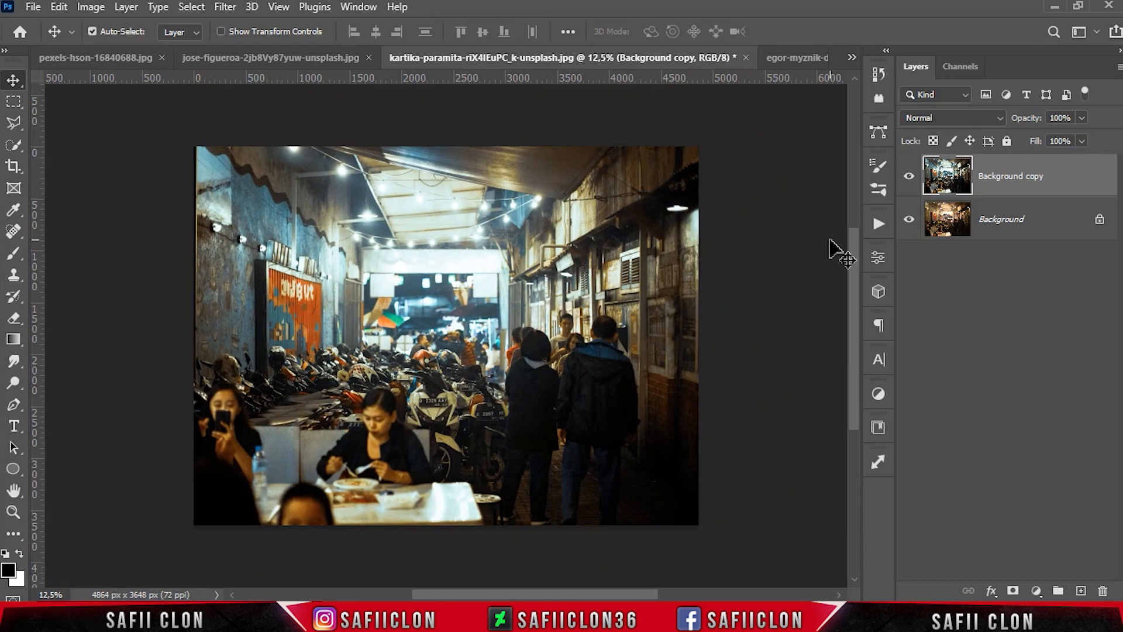
pyautogui.hotkey('ctrl', '+')
pyautogui.hotkey('ctrl', '-')
# - Go back to the photo of the man with the camera, compare its graded copy with the original, and inspect the details
pyautogui.click(286, 56)
pyautogui.click(909, 183)
pyautogui.click(910, 183)
pyautogui.click(909, 182)
pyautogui.click(909, 182)
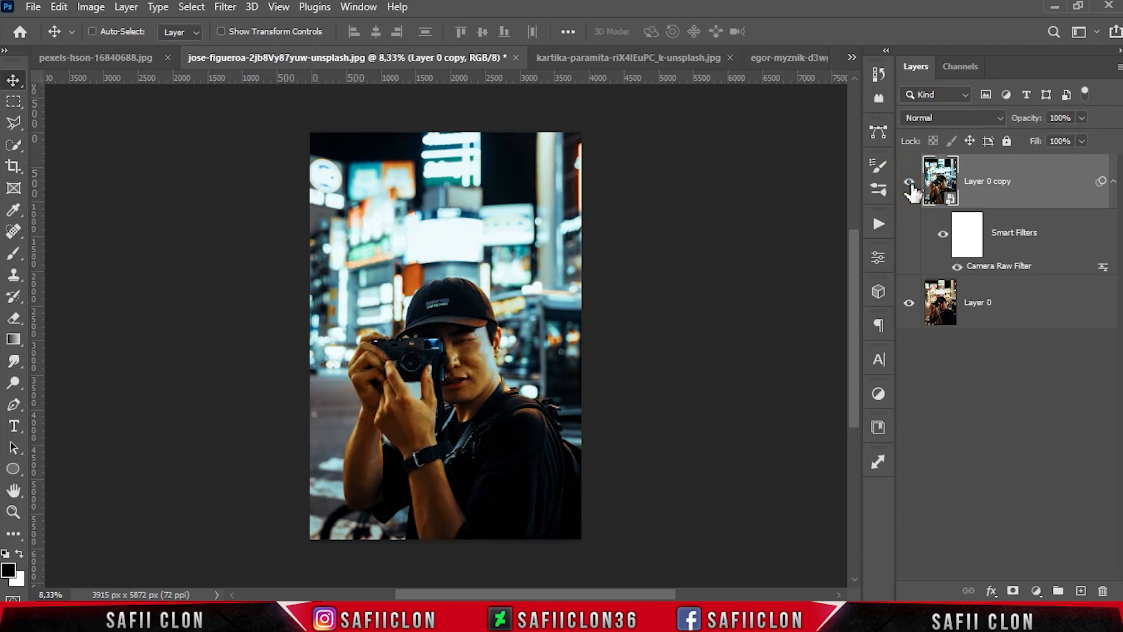
pyautogui.hotkey('ctrl', '+')
pyautogui.hotkey('ctrl', '+')
pyautogui.hotkey('ctrl', '+')
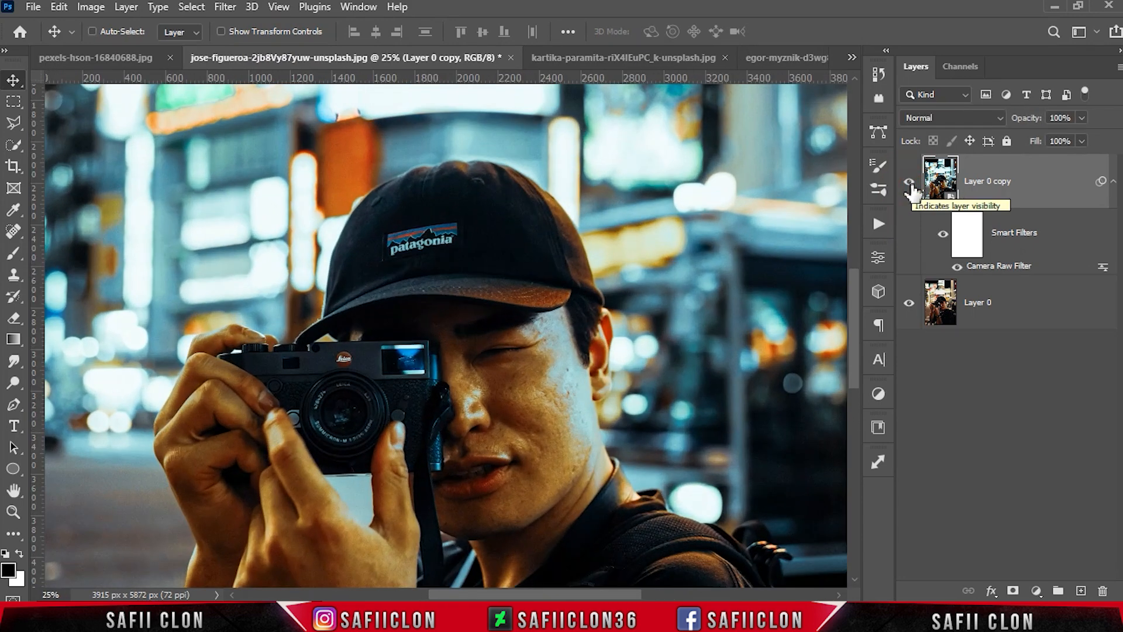
pyautogui.hotkey('ctrl', '+')
pyautogui.hotkey('ctrl', '-')
pyautogui.hotkey('ctrl', '-')
pyautogui.hotkey('ctrl', '-')
pyautogui.hotkey('ctrl', '-')
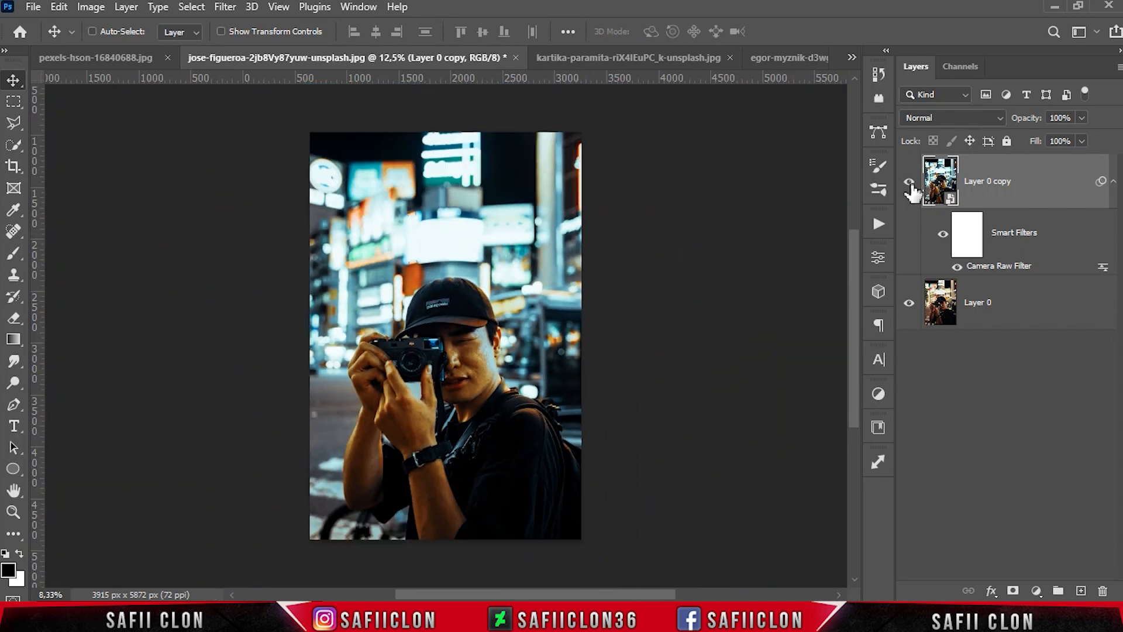
pyautogui.click(909, 181)
pyautogui.click(908, 181)
pyautogui.click(909, 184)
pyautogui.click(909, 183)
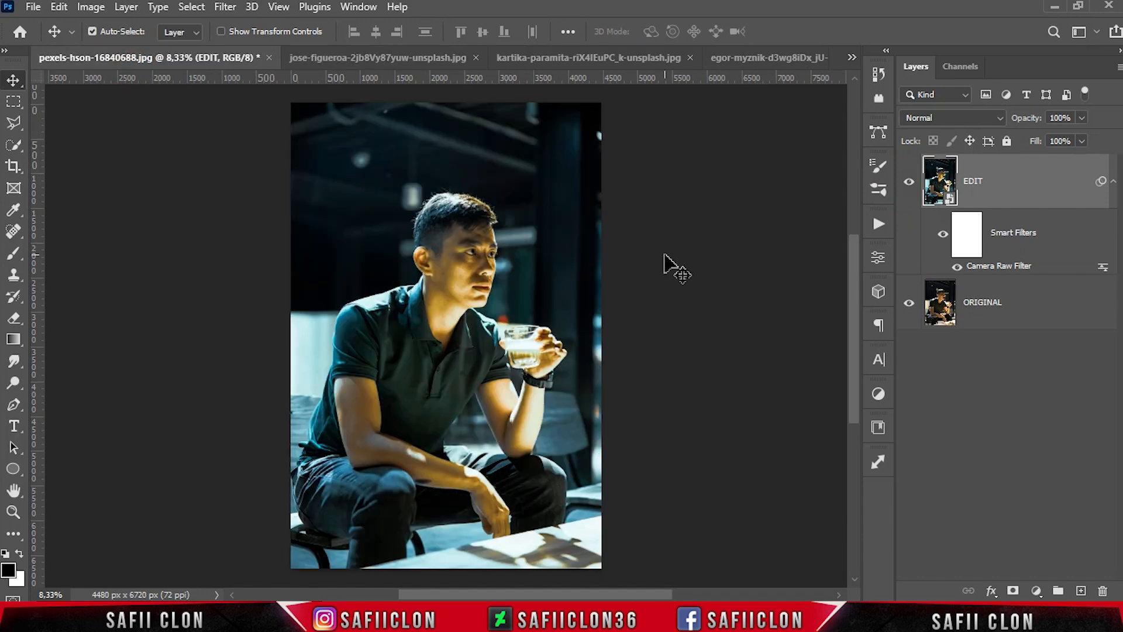
# - Inspect the graded portrait of the seated man up close and compare the EDIT layer with ORIGINAL
pyautogui.hotkey('ctrl', '+')
pyautogui.hotkey('ctrl', '+')
pyautogui.hotkey('ctrl', '+')
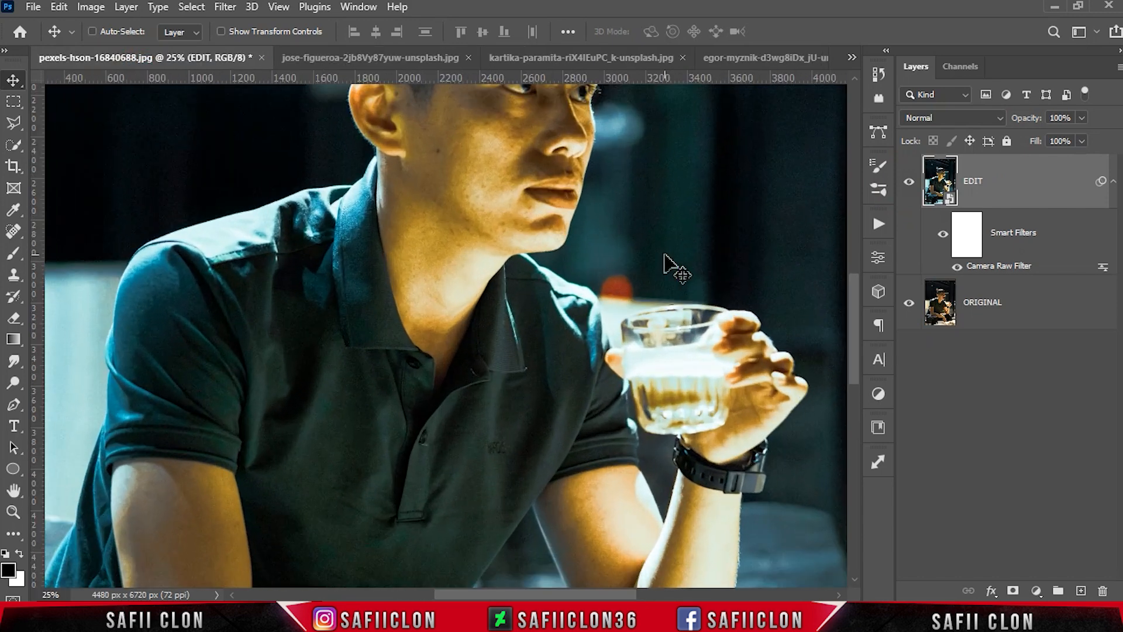
pyautogui.hotkey('ctrl', '-')
pyautogui.hotkey('ctrl', '-')
pyautogui.hotkey('ctrl', '-')
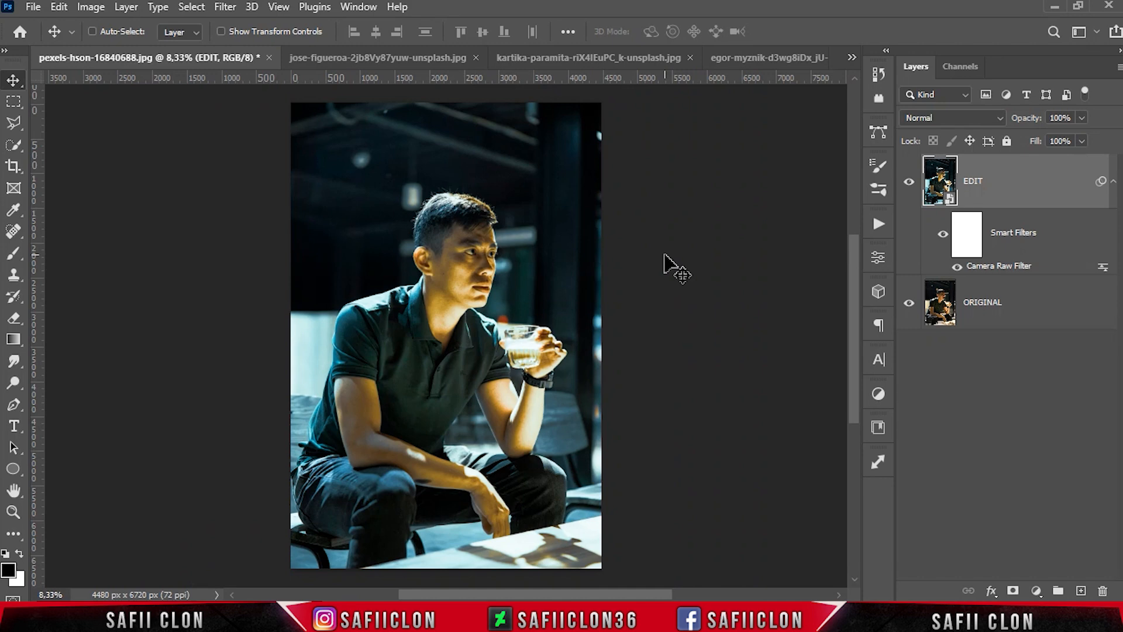
pyautogui.click(909, 181)
pyautogui.click(909, 182)
pyautogui.click(908, 182)
pyautogui.click(908, 182)
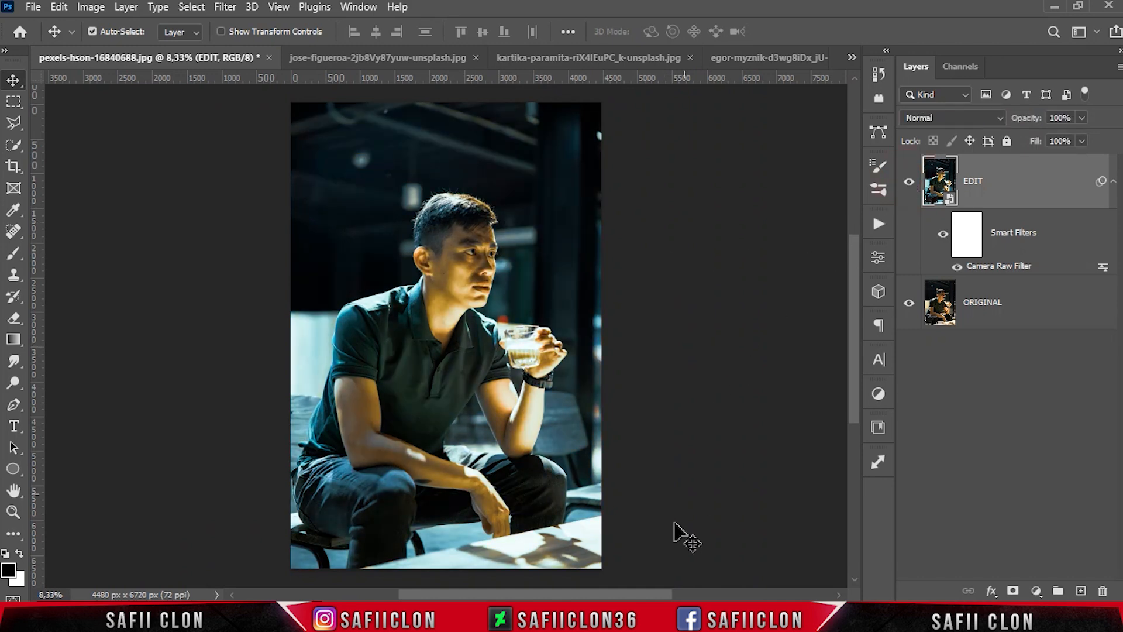